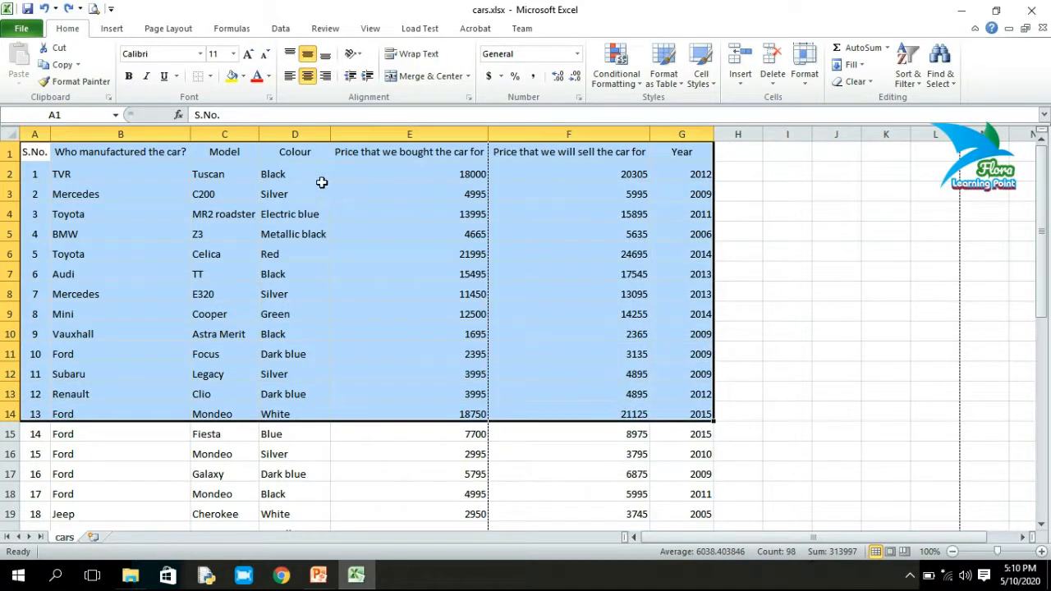
{"action": "left_click", "coordinate": [212, 76]}
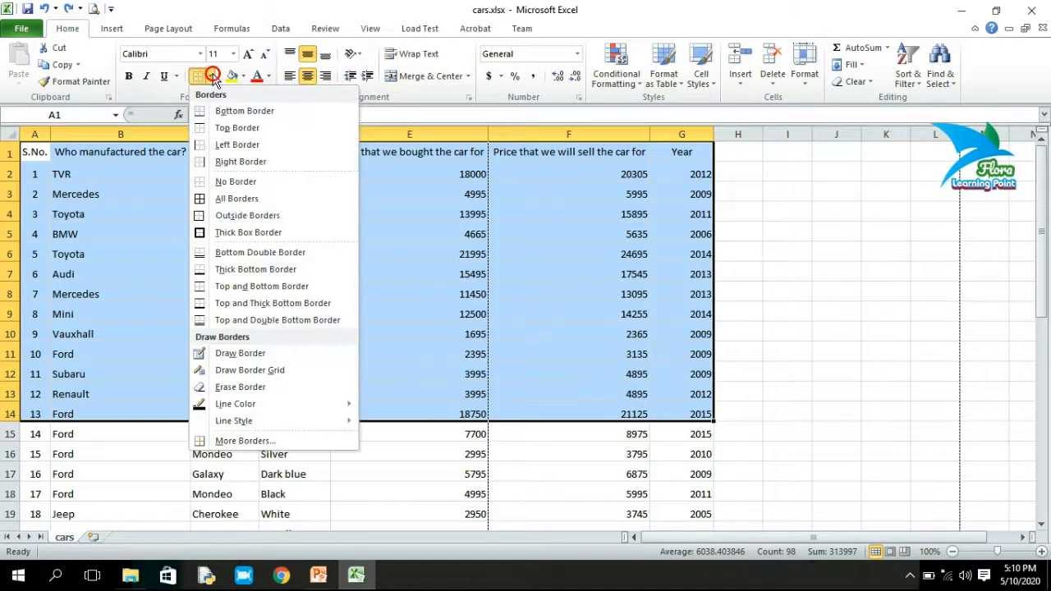
{"action": "left_click", "coordinate": [176, 100]}
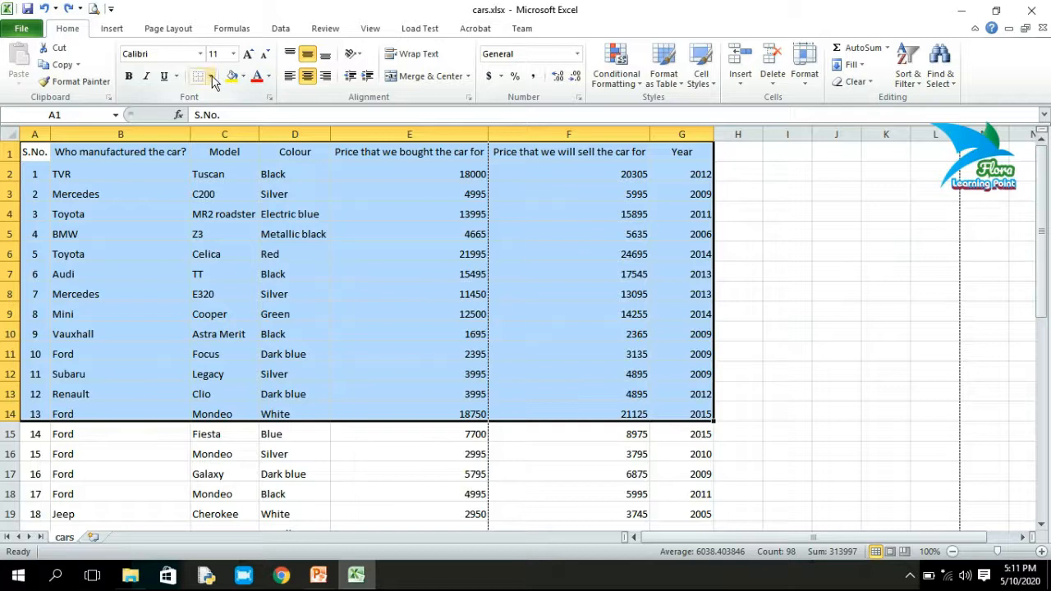
{"action": "left_click", "coordinate": [211, 78]}
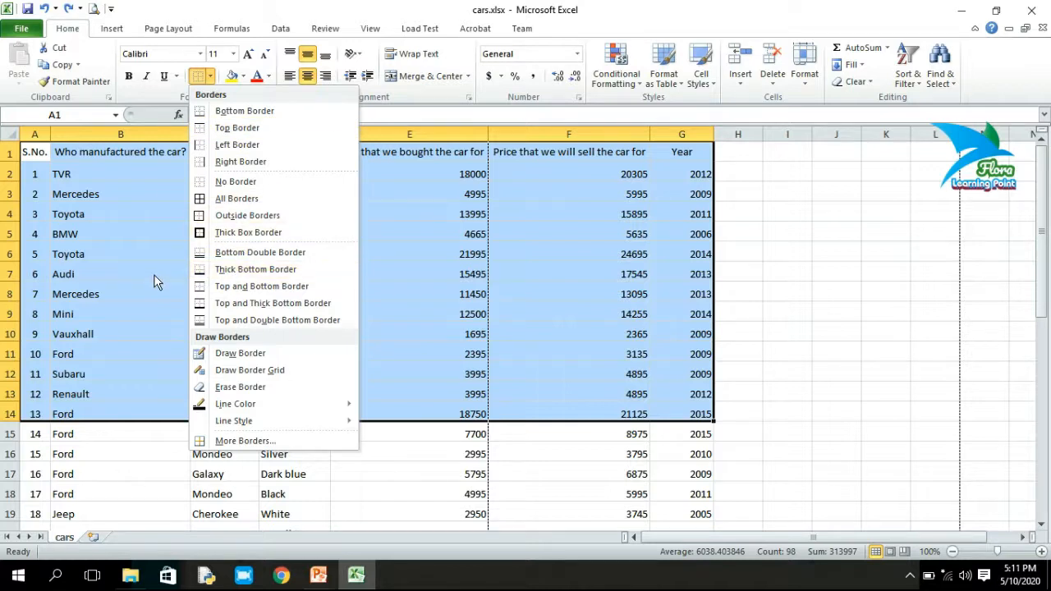
{"action": "key", "text": "Escape"}
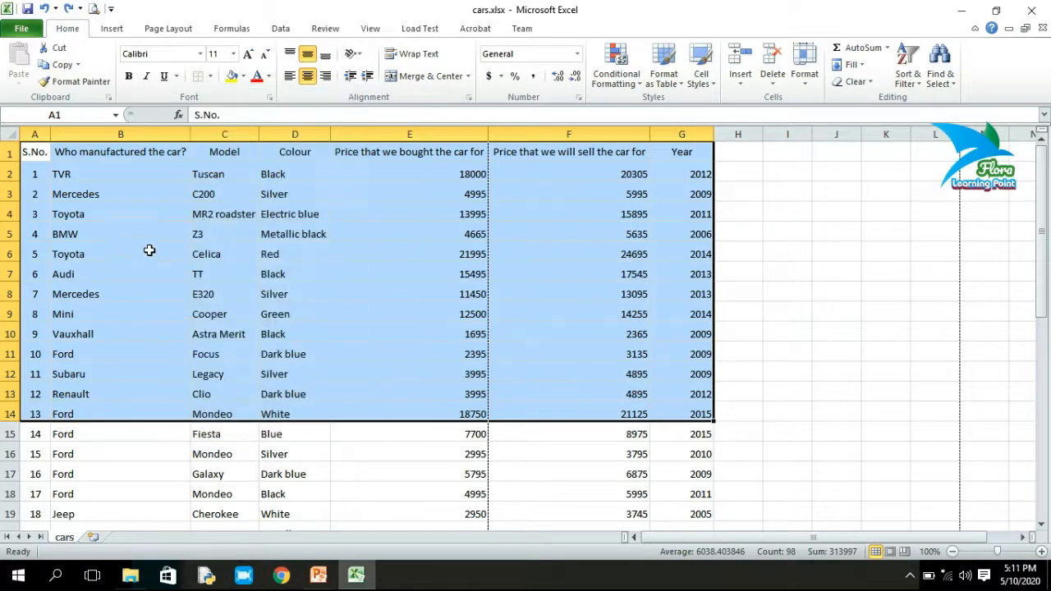
- Open the border settings of the Format Cells dialog for range A1:G14 and move the dialog clear of the table
{"action": "right_click", "coordinate": [147, 171]}
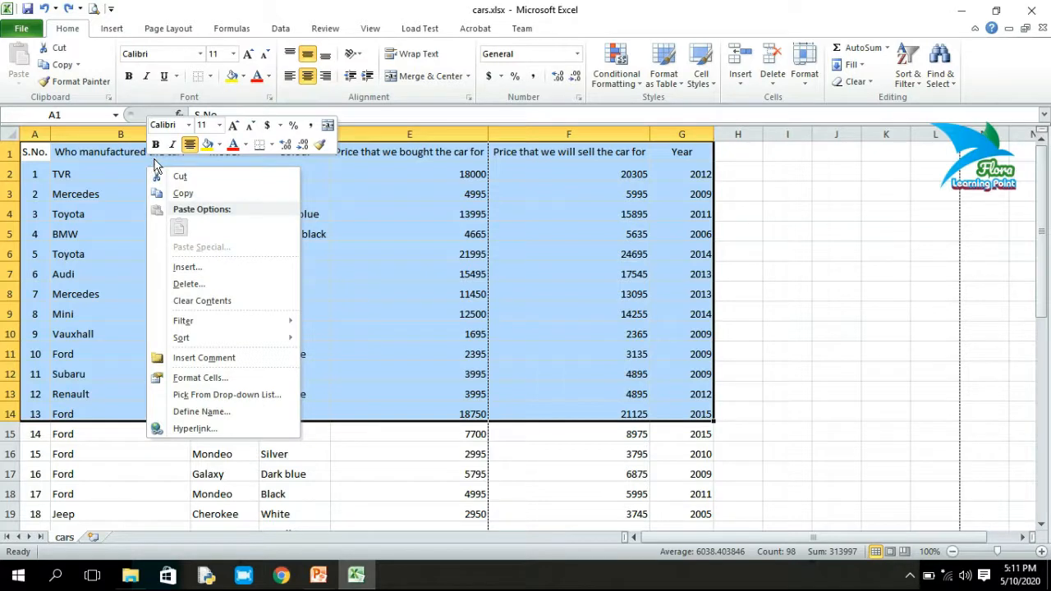
{"action": "right_click", "coordinate": [97, 187]}
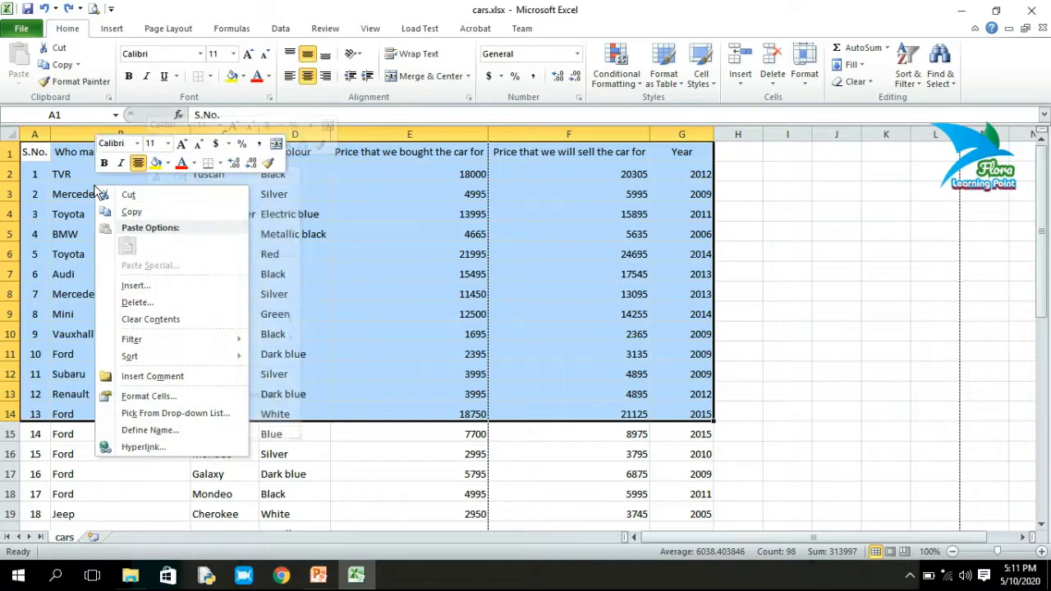
{"action": "left_click", "coordinate": [148, 397]}
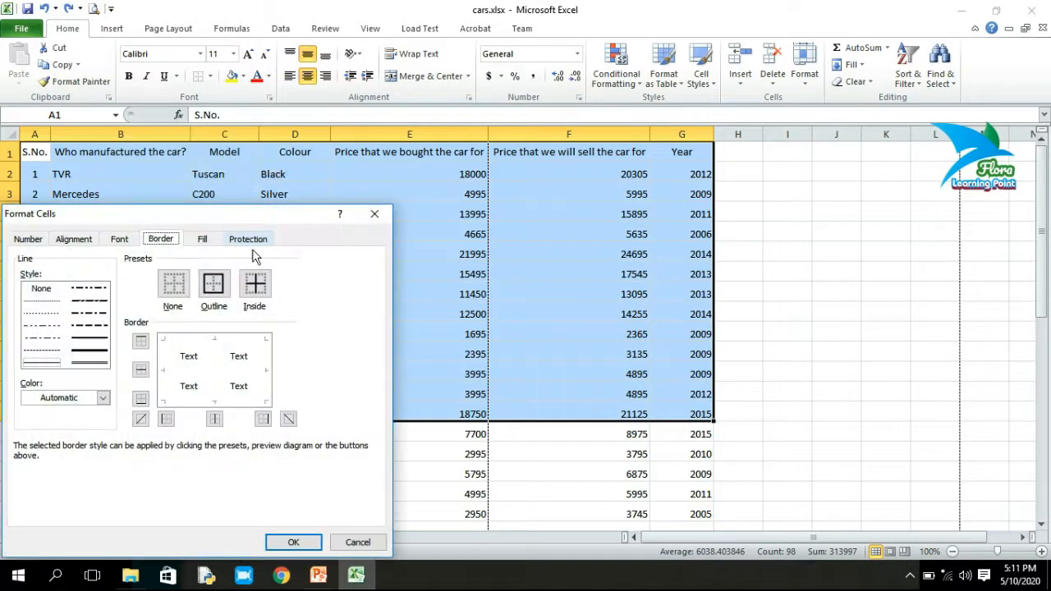
{"action": "left_click_drag", "start_coordinate": [257, 219], "coordinate": [633, 168]}
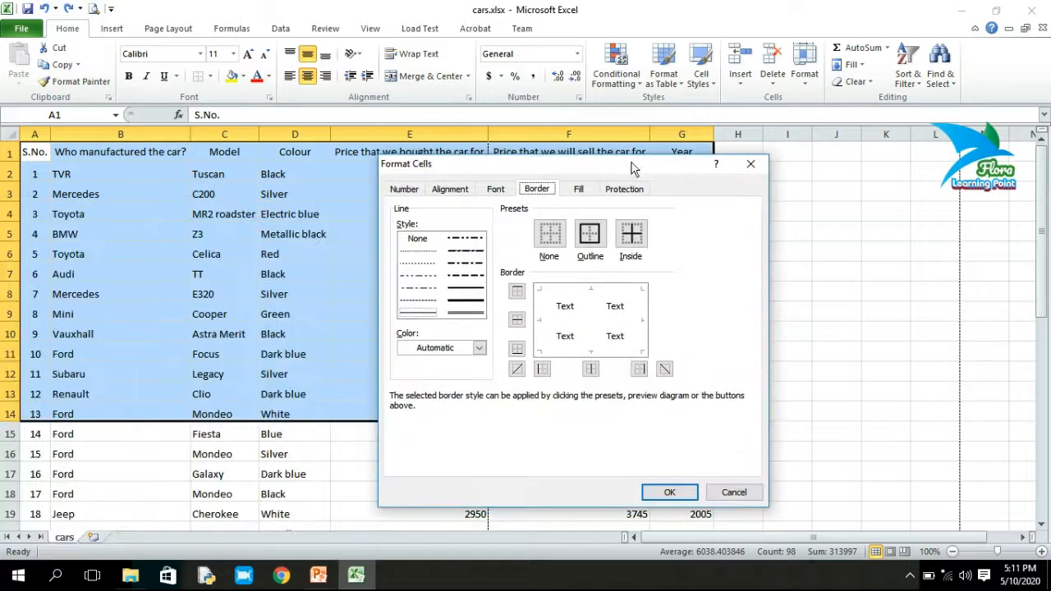
{"action": "left_click", "coordinate": [502, 189]}
{"action": "left_click", "coordinate": [536, 190]}
{"action": "left_click_drag", "start_coordinate": [572, 165], "coordinate": [756, 104]}
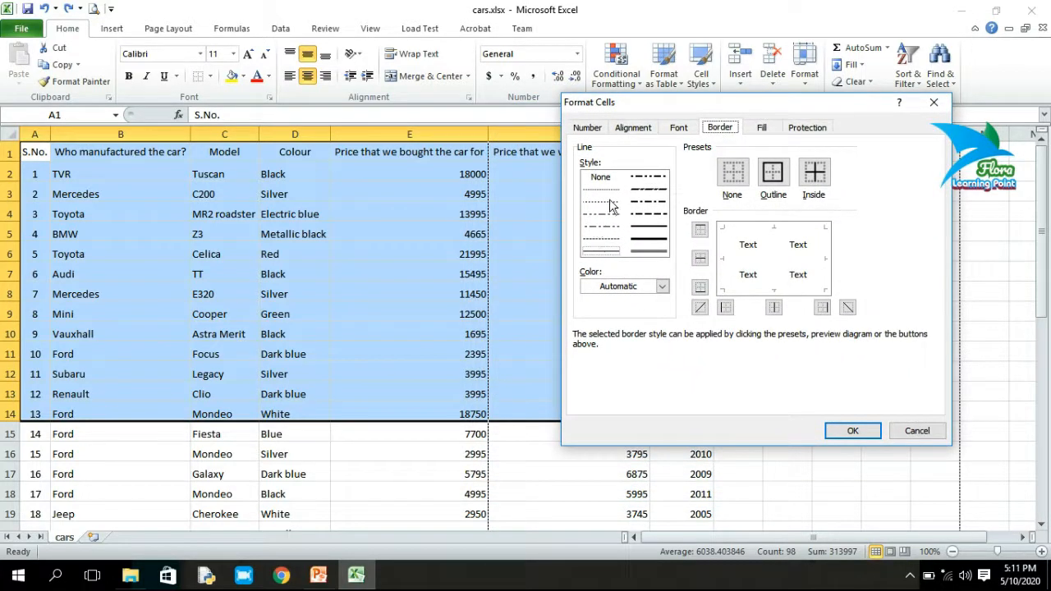
- Apply thick solid outline and inside borders in the automatic colour to cells A1:G14
{"action": "left_click", "coordinate": [649, 238]}
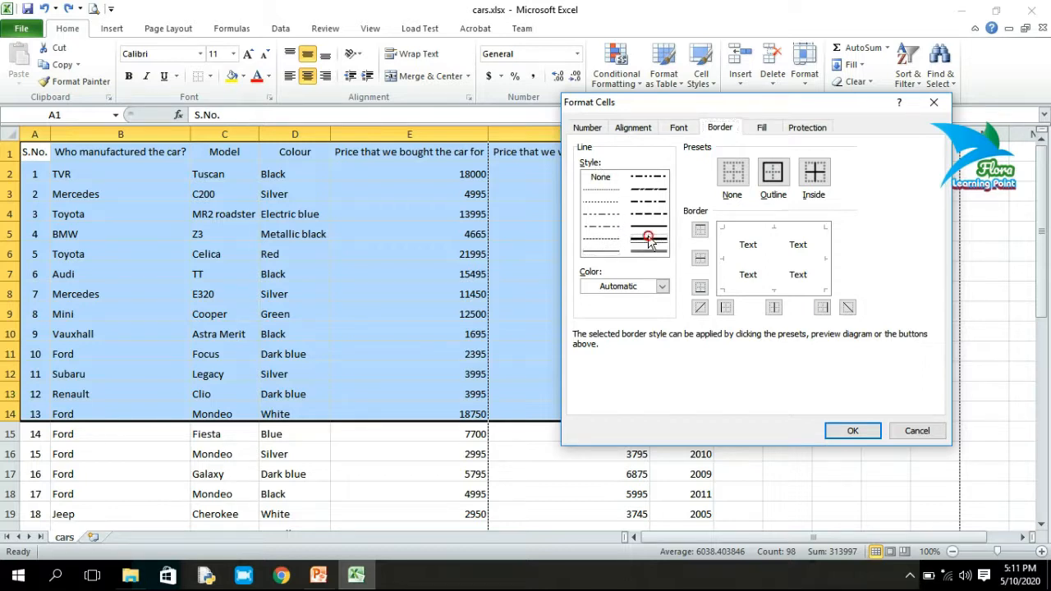
{"action": "left_click", "coordinate": [648, 231]}
{"action": "left_click", "coordinate": [646, 215]}
{"action": "left_click", "coordinate": [645, 239]}
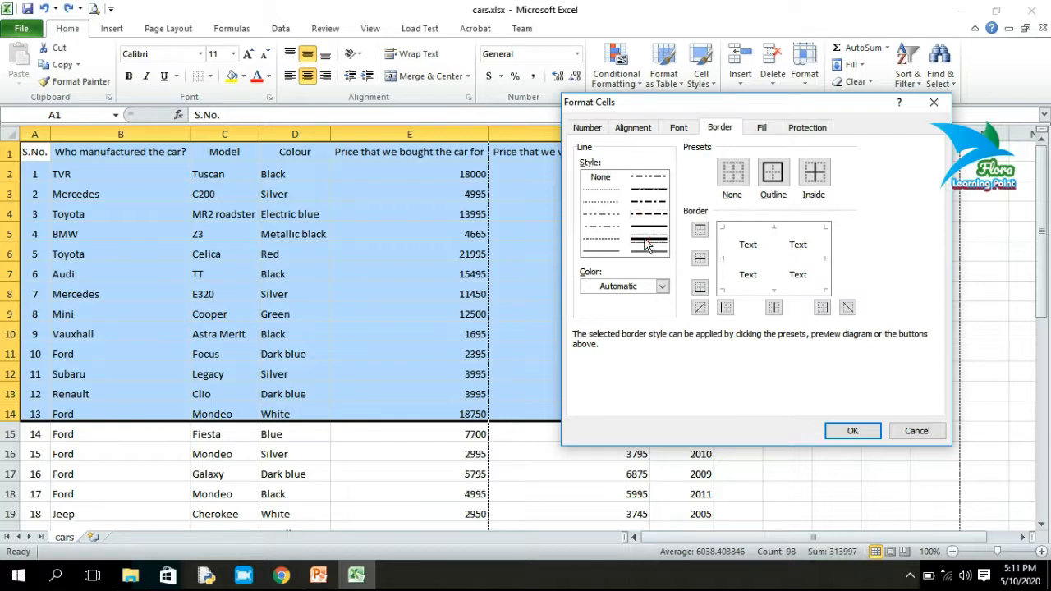
{"action": "left_click", "coordinate": [773, 174]}
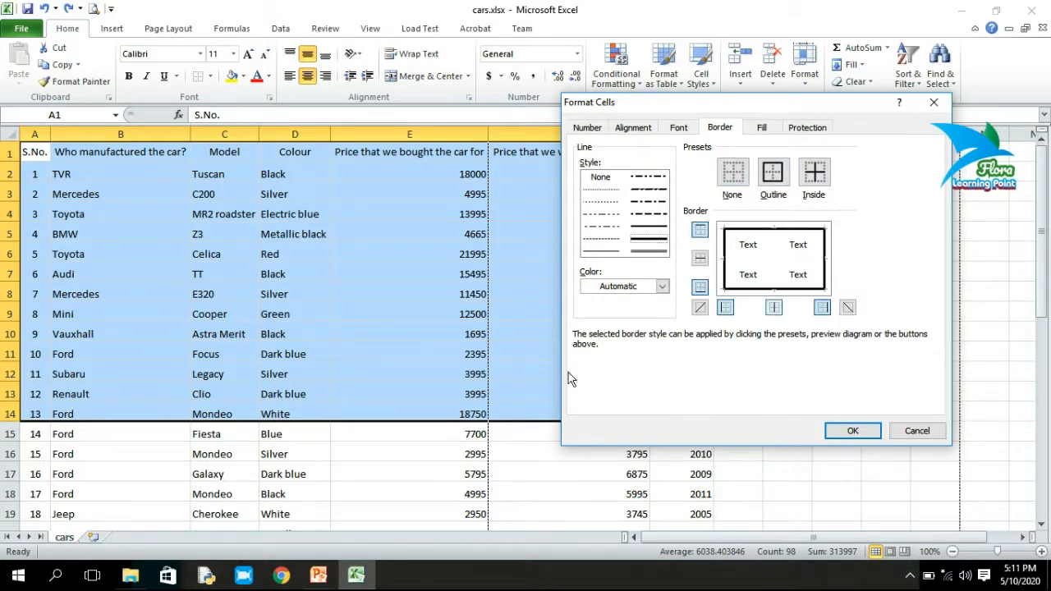
{"action": "left_click", "coordinate": [814, 172]}
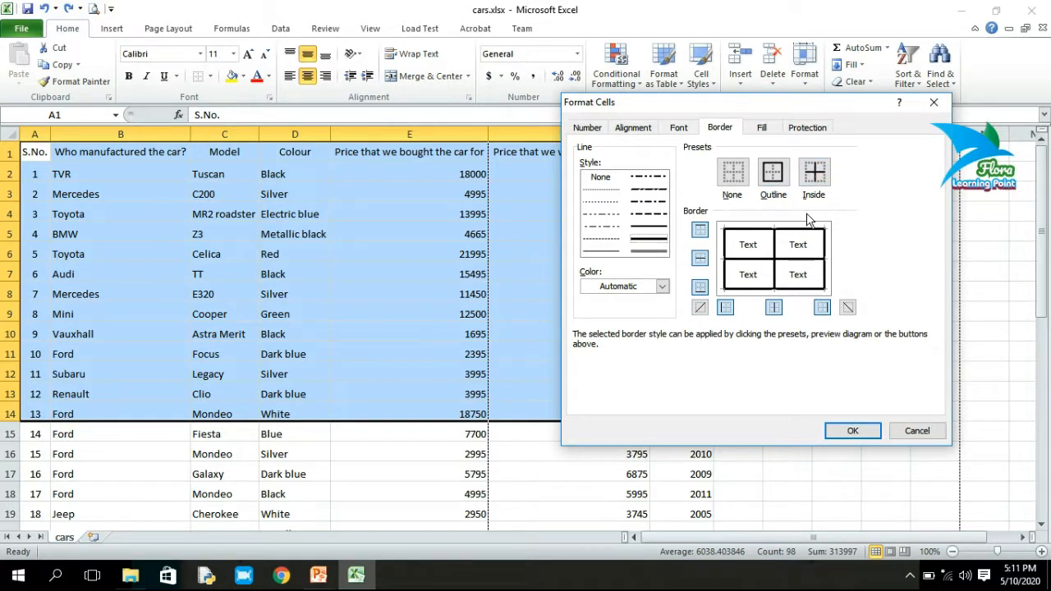
{"action": "left_click", "coordinate": [852, 432]}
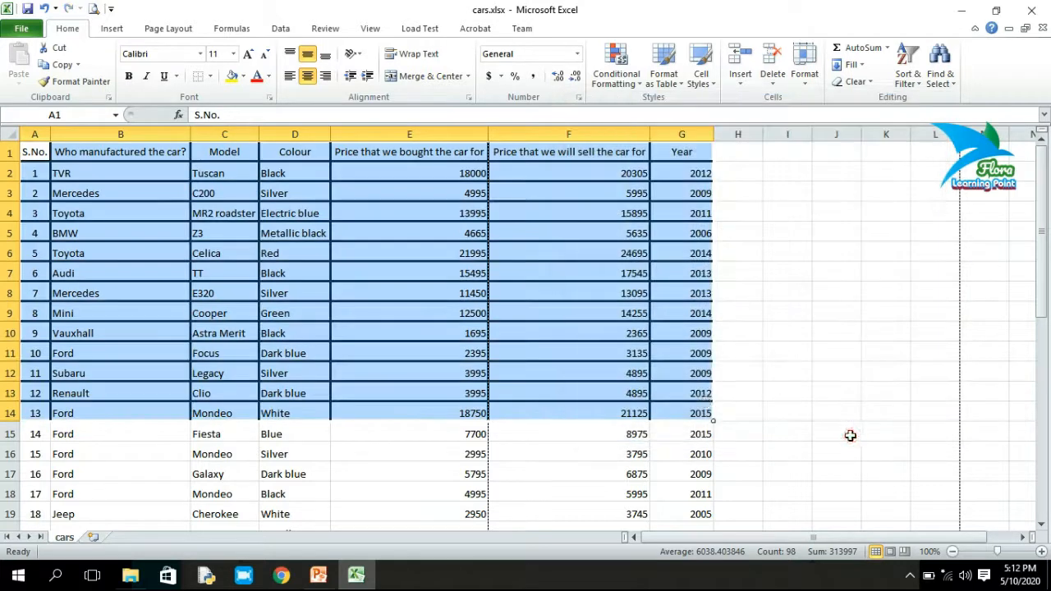
{"action": "left_click", "coordinate": [703, 409]}
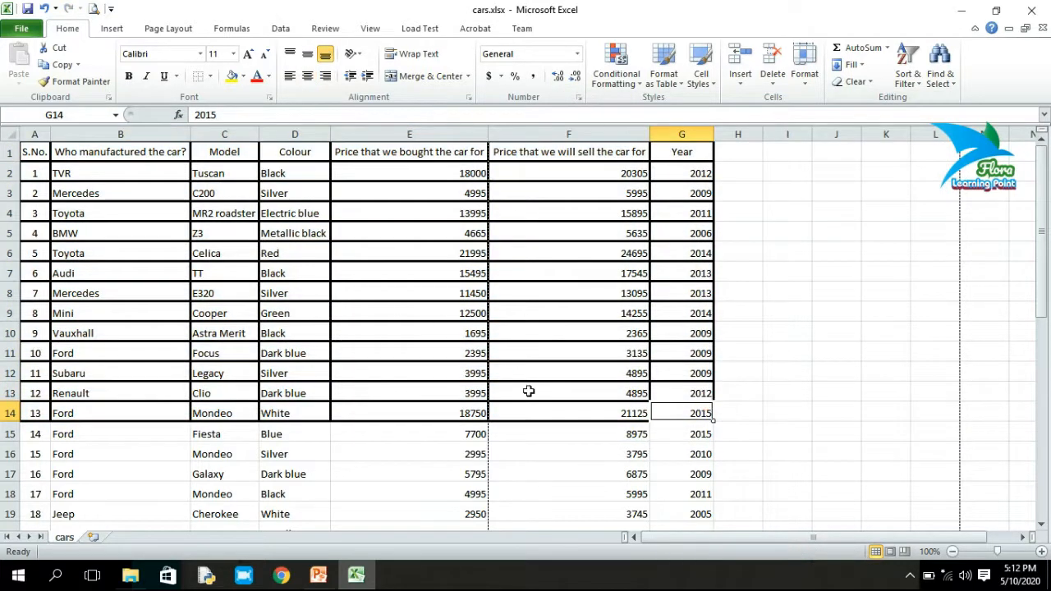
{"action": "left_click", "coordinate": [497, 438]}
{"action": "left_click", "coordinate": [301, 280]}
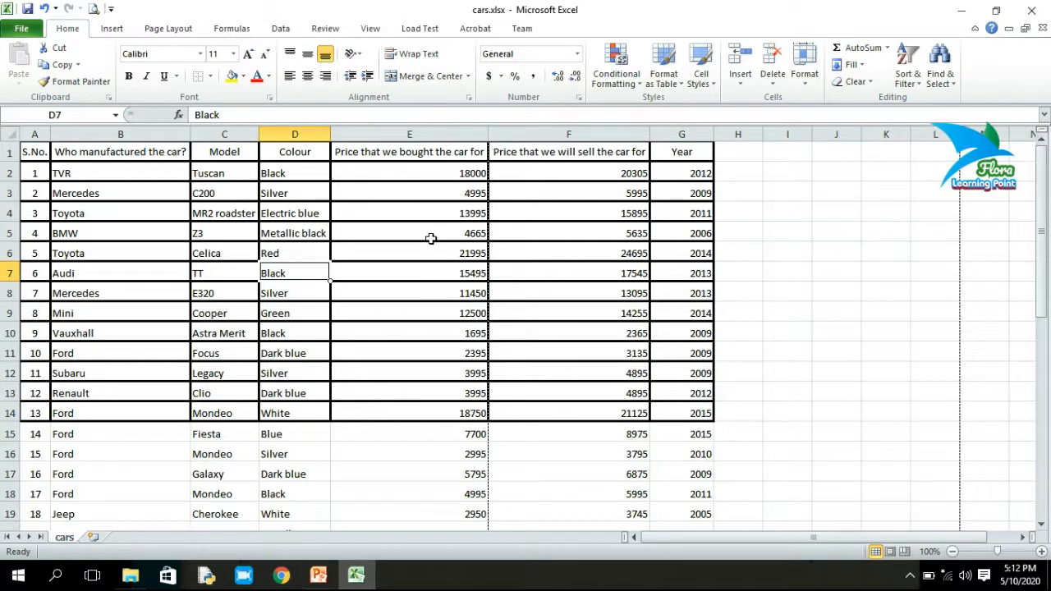
- Reopen the border settings for A1:G14 and set a heavy dashed line for the outline and inside borders
{"action": "right_click", "coordinate": [411, 220]}
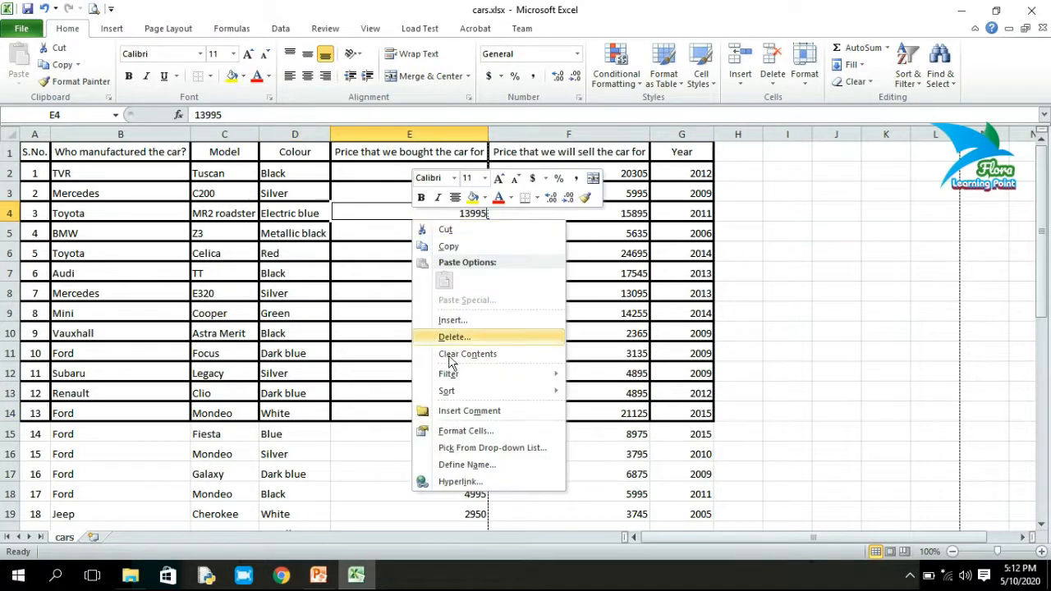
{"action": "key", "text": "Escape"}
{"action": "left_click_drag", "start_coordinate": [35, 151], "coordinate": [709, 410]}
{"action": "right_click", "coordinate": [602, 339]}
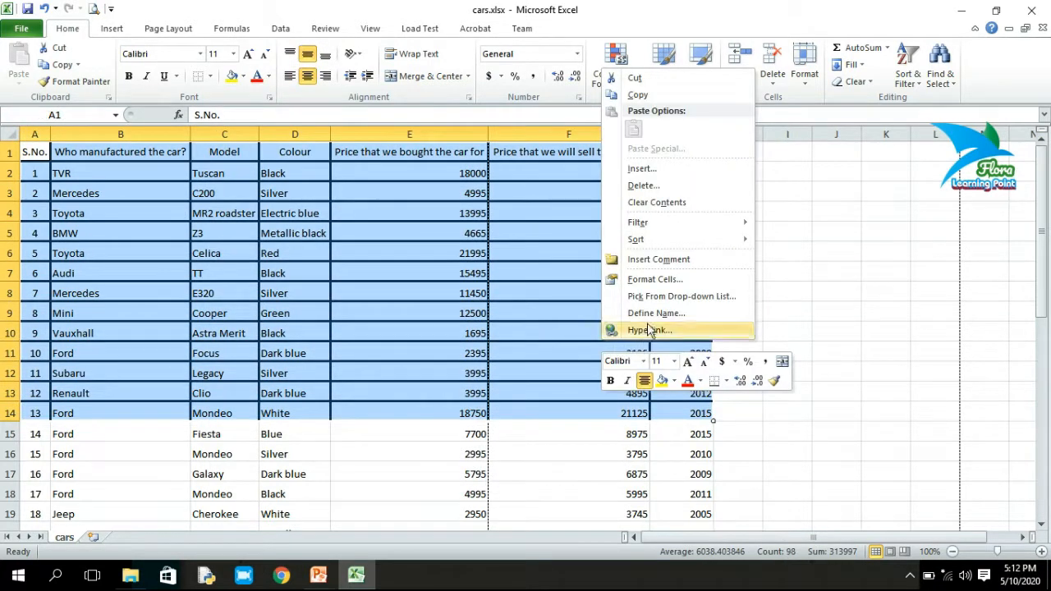
{"action": "left_click", "coordinate": [651, 281]}
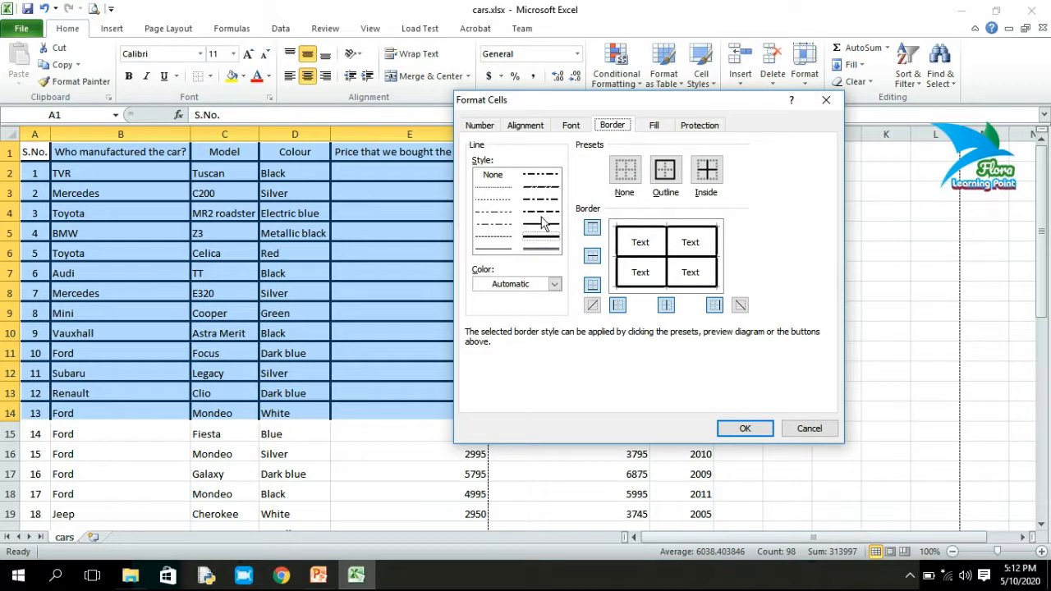
{"action": "left_click", "coordinate": [542, 212]}
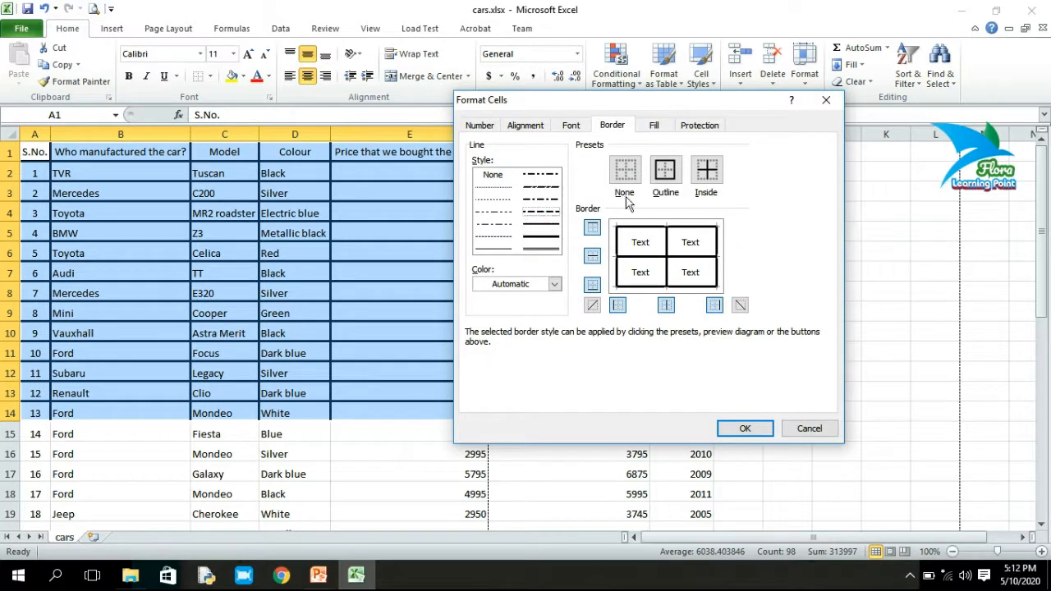
{"action": "left_click", "coordinate": [665, 170]}
{"action": "left_click", "coordinate": [709, 170]}
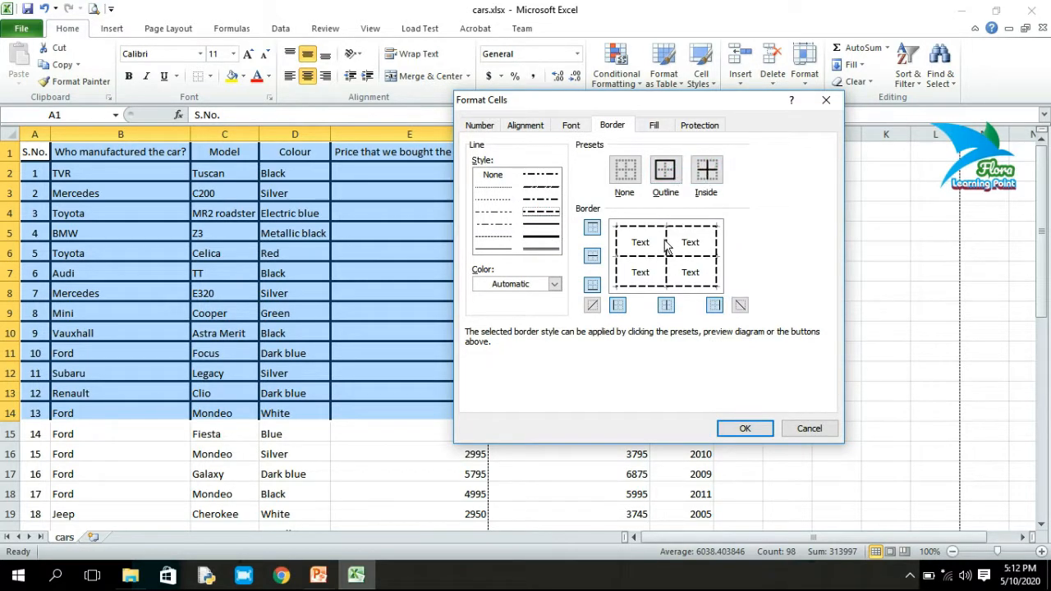
- Colour the dashed outline and inside borders of A1:G14 red and apply them to the cells
{"action": "left_click", "coordinate": [555, 284]}
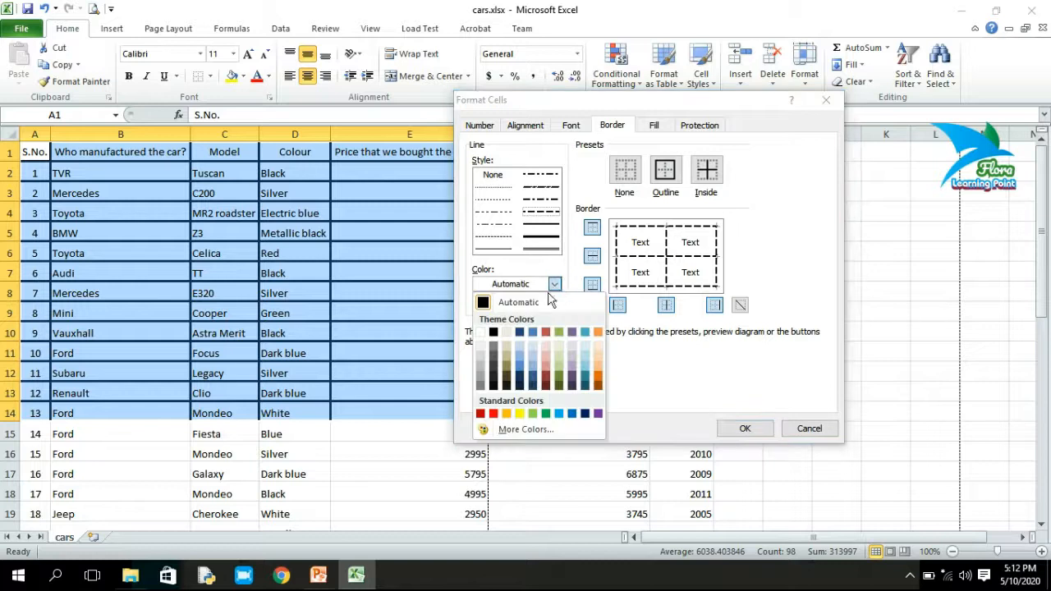
{"action": "left_click", "coordinate": [493, 413]}
{"action": "left_click", "coordinate": [666, 170]}
{"action": "left_click", "coordinate": [708, 170]}
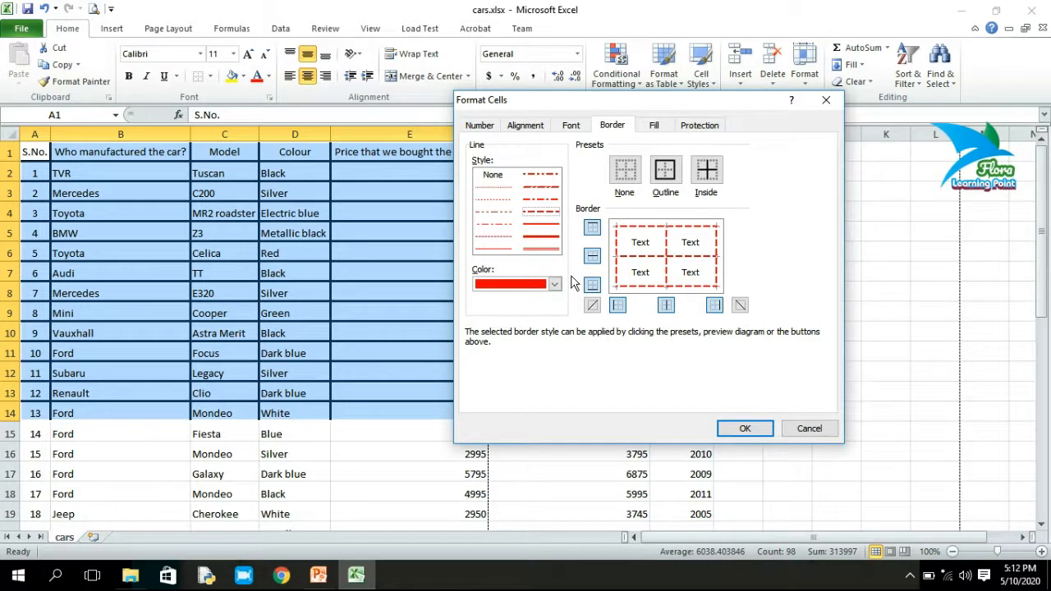
{"action": "left_click", "coordinate": [743, 432]}
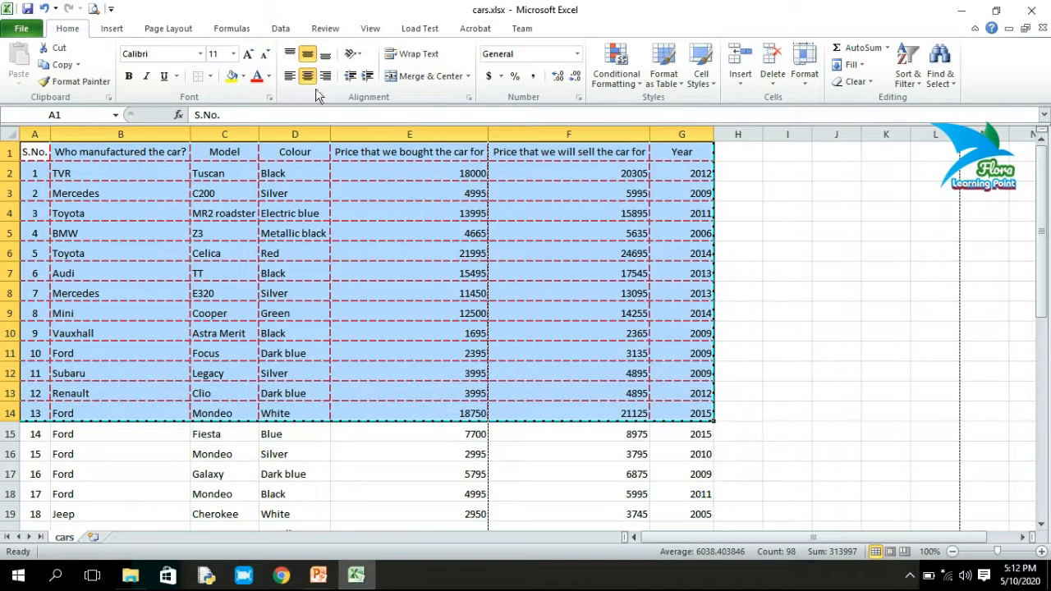
- Check the bordered table in print preview and return to the worksheet
{"action": "left_click", "coordinate": [95, 11]}
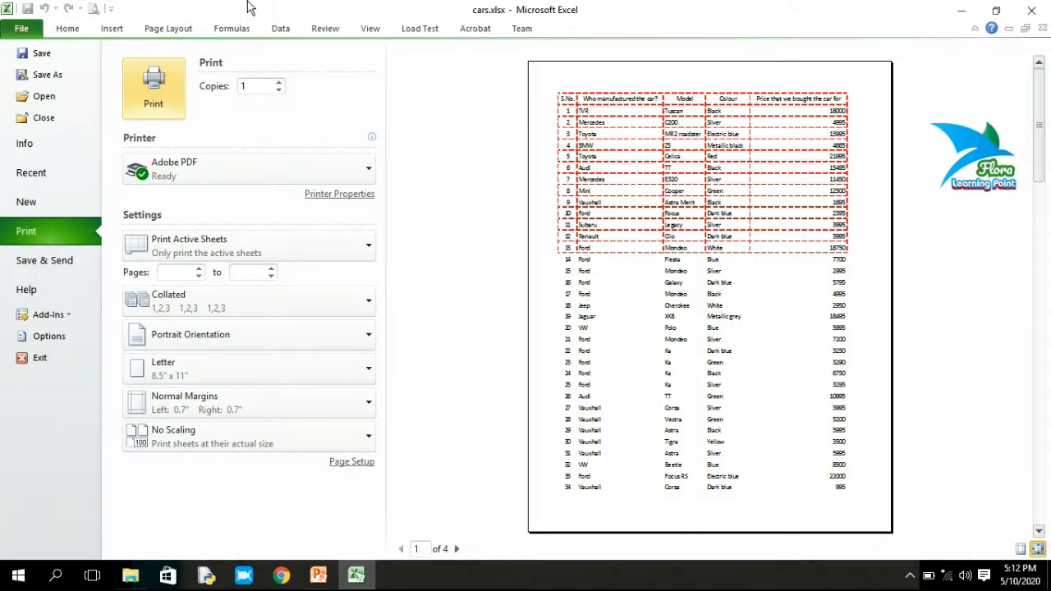
{"action": "left_click", "coordinate": [72, 29]}
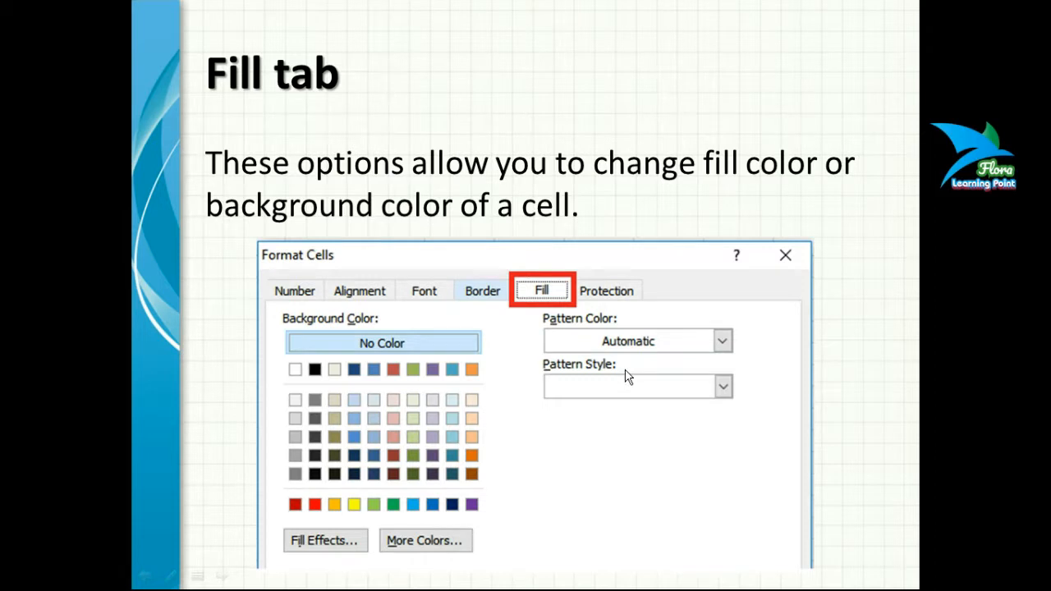
- Switch from the slide show back to the cars.xlsx workbook in Excel
{"action": "key", "text": "super"}
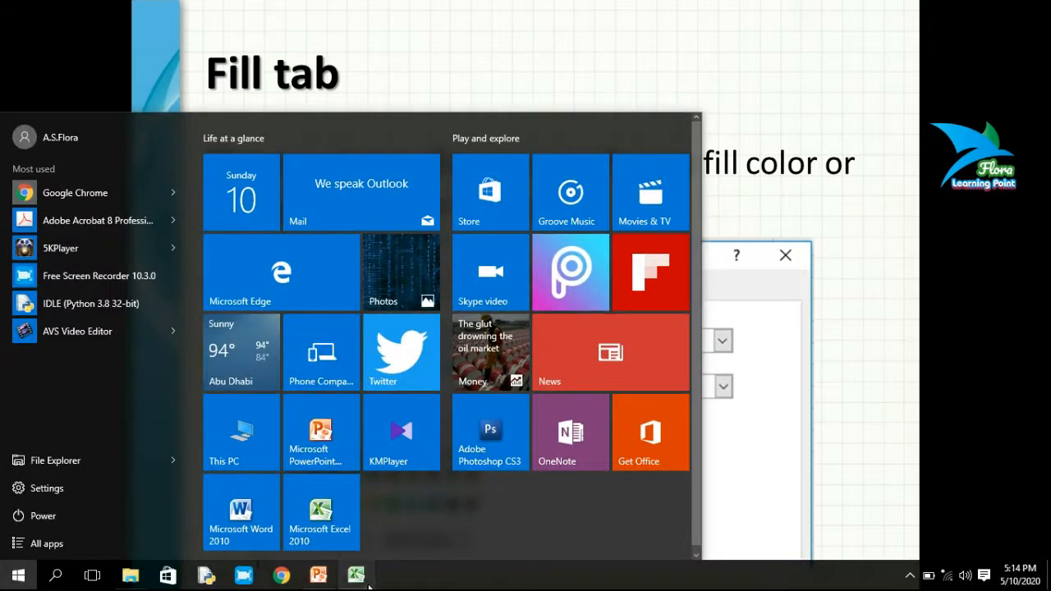
{"action": "left_click", "coordinate": [370, 580]}
{"action": "left_click", "coordinate": [354, 408]}
{"action": "key", "text": "ctrl+c"}
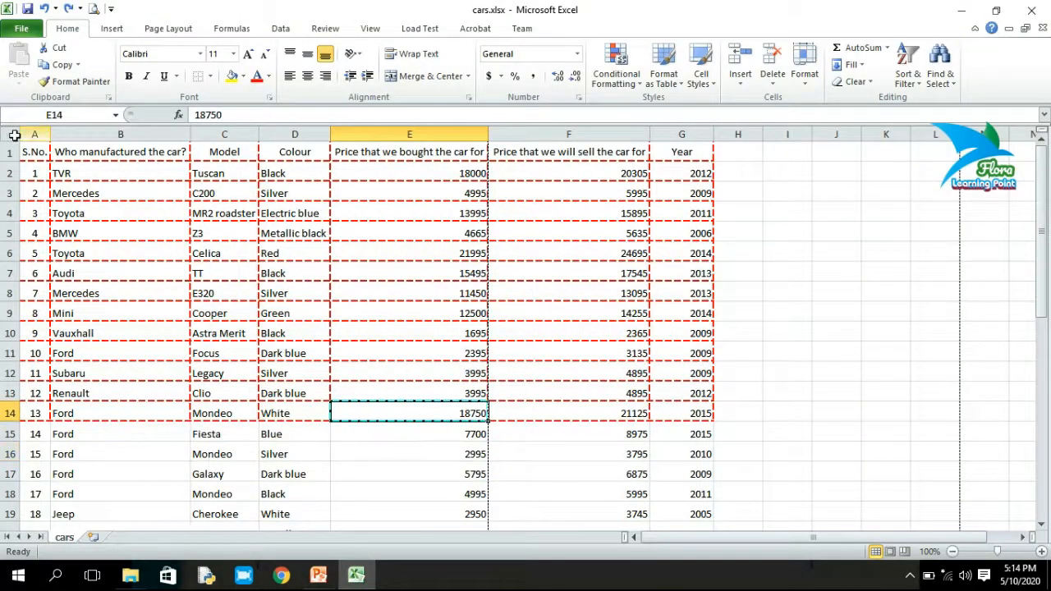
- Fill the background of cells A1:G14 with the medium-light red theme shade through Format Cells
{"action": "left_click_drag", "start_coordinate": [30, 153], "coordinate": [672, 416]}
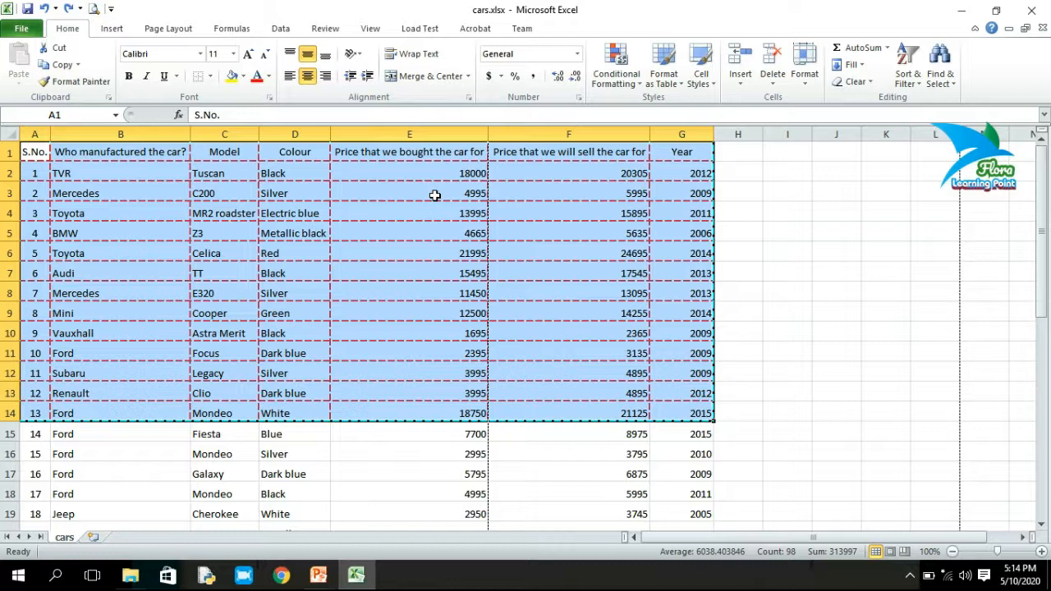
{"action": "right_click", "coordinate": [261, 189]}
{"action": "left_click", "coordinate": [314, 400]}
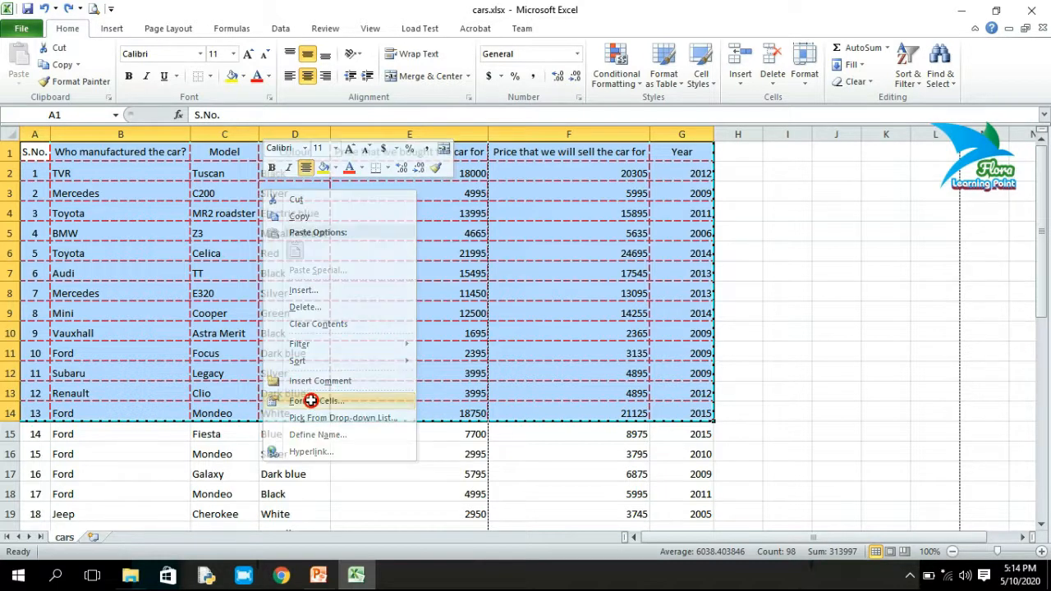
{"action": "left_click_drag", "start_coordinate": [349, 215], "coordinate": [709, 111]}
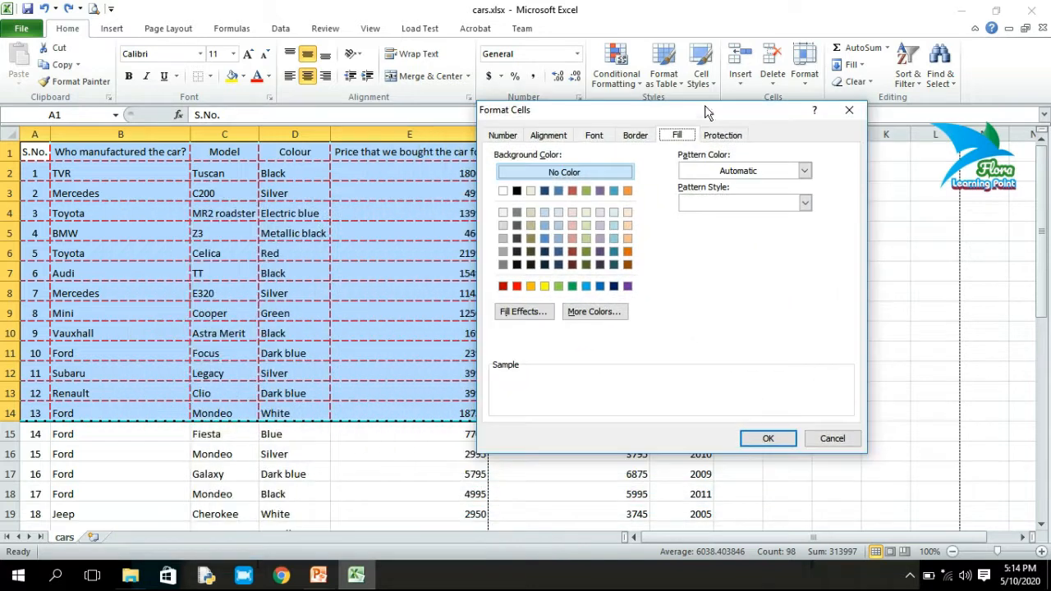
{"action": "left_click", "coordinate": [573, 237]}
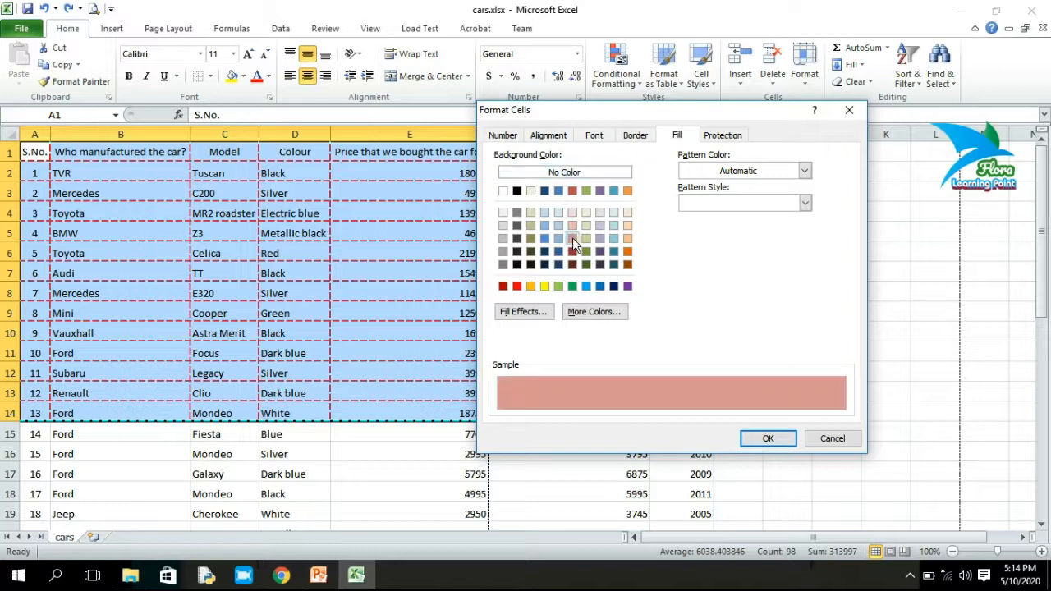
{"action": "left_click", "coordinate": [764, 439]}
{"action": "left_click", "coordinate": [540, 491]}
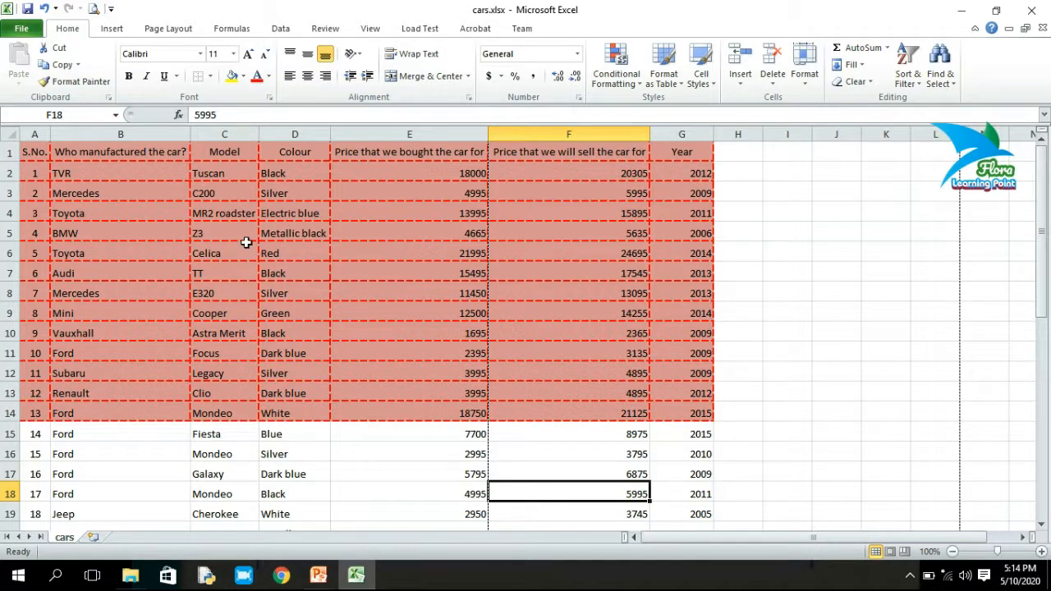
- Open the gradient fill effects for cells A1:G14 and choose the From center shading style
{"action": "left_click_drag", "start_coordinate": [33, 151], "coordinate": [660, 396]}
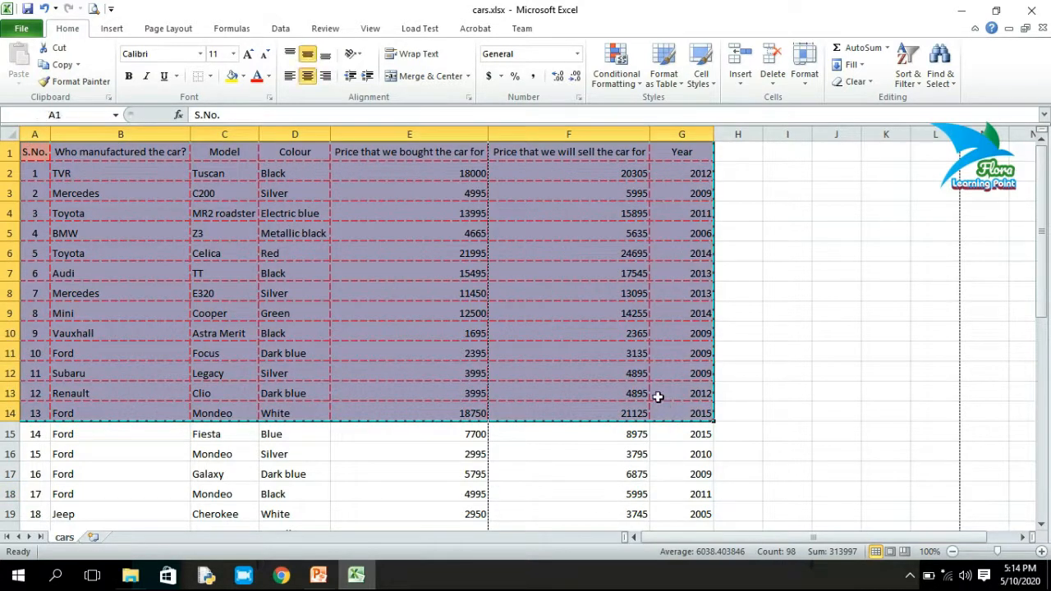
{"action": "right_click", "coordinate": [346, 248]}
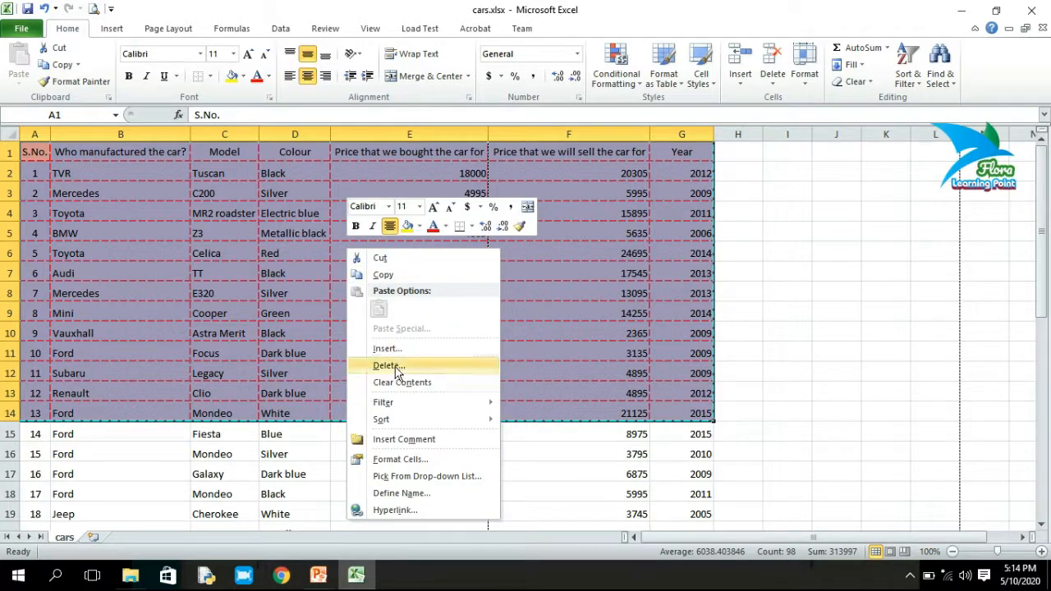
{"action": "left_click", "coordinate": [386, 457]}
{"action": "left_click_drag", "start_coordinate": [317, 216], "coordinate": [556, 89]}
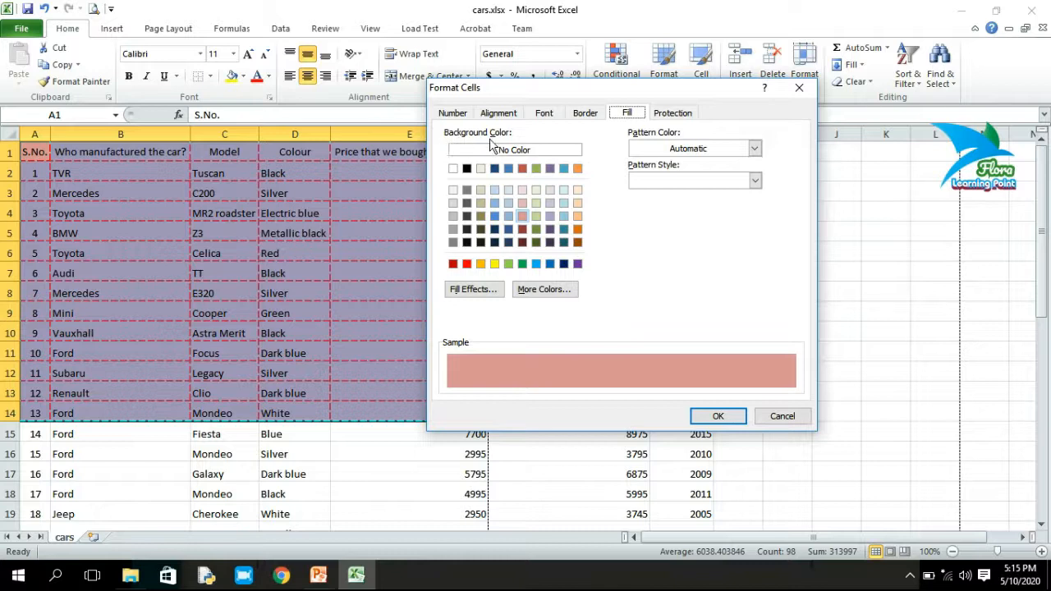
{"action": "left_click", "coordinate": [485, 294]}
{"action": "left_click_drag", "start_coordinate": [436, 209], "coordinate": [635, 102]}
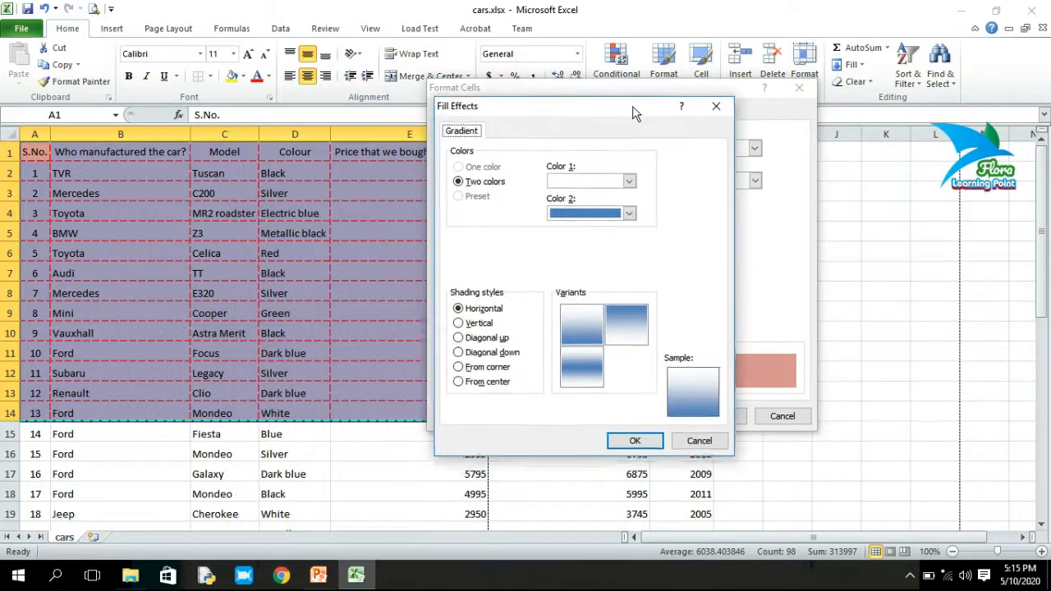
{"action": "left_click", "coordinate": [487, 318]}
{"action": "left_click", "coordinate": [486, 347]}
{"action": "left_click", "coordinate": [479, 378]}
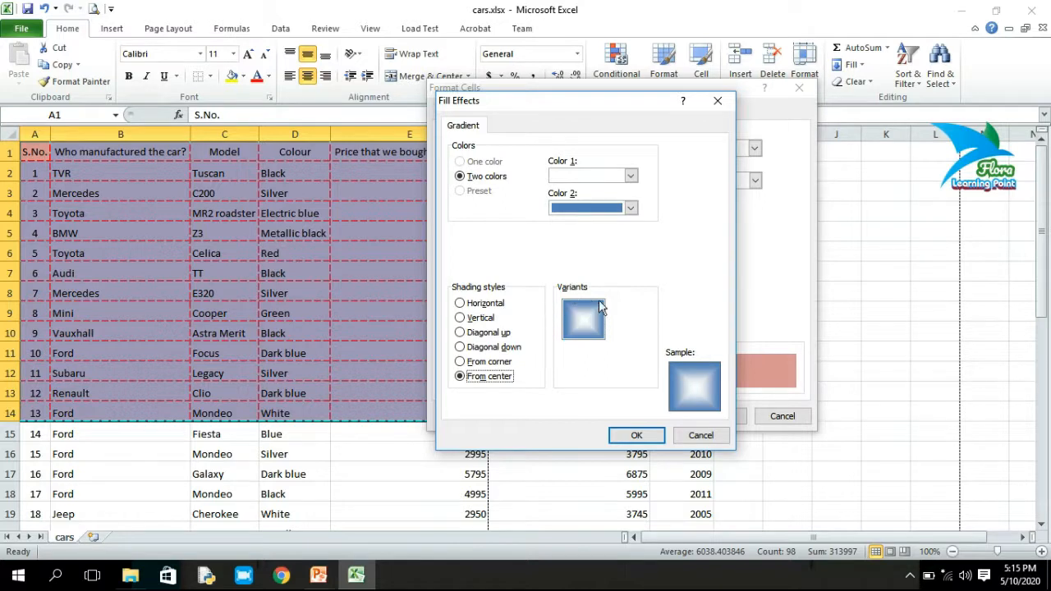
- Set the gradient's second color to a medium blue theme shade and apply the fill to A1:G14
{"action": "left_click", "coordinate": [631, 208]}
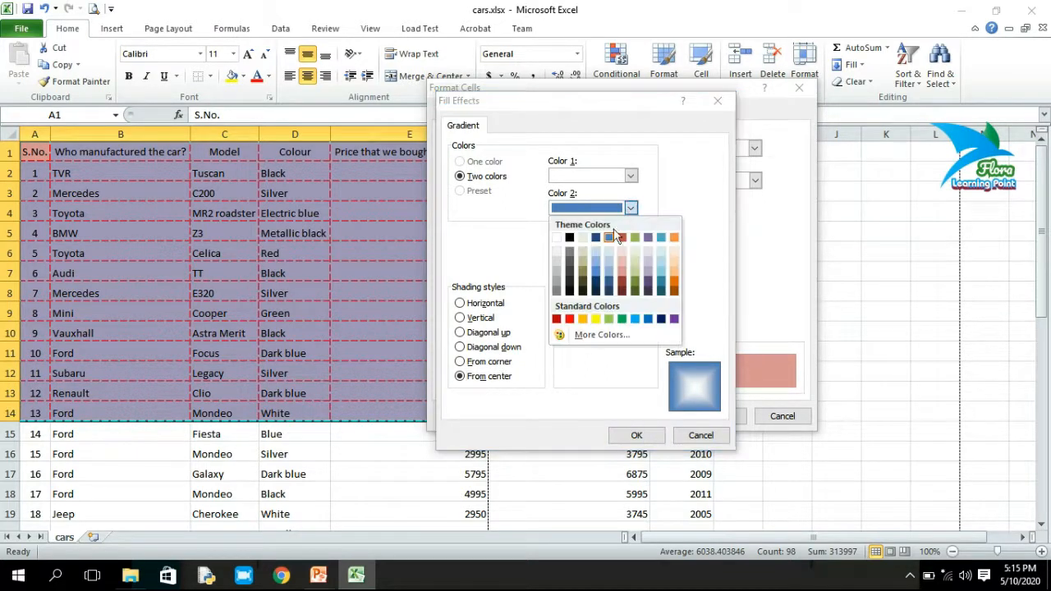
{"action": "left_click", "coordinate": [622, 284]}
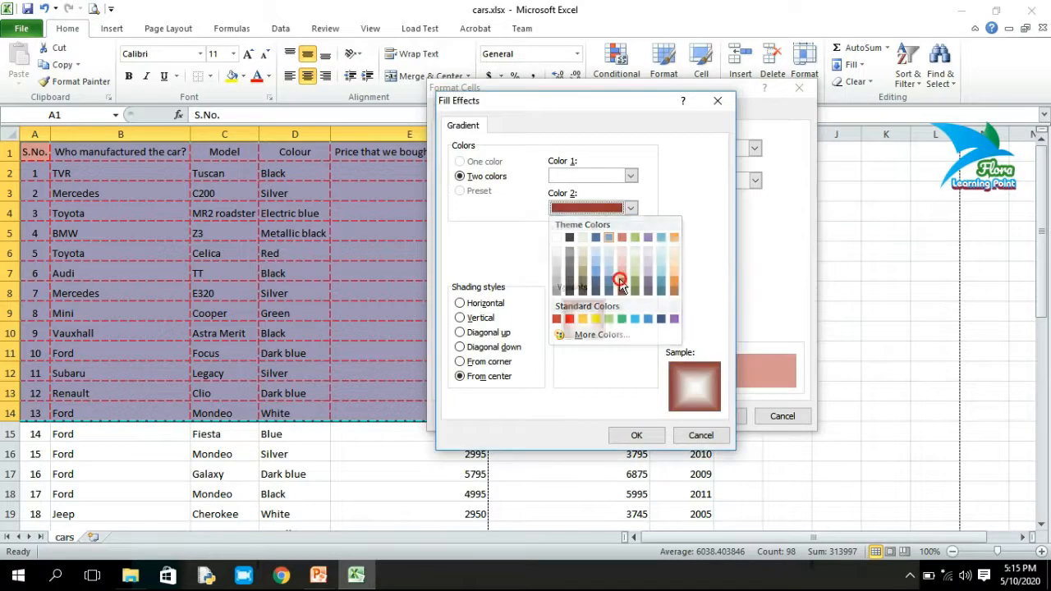
{"action": "left_click", "coordinate": [630, 207]}
{"action": "left_click", "coordinate": [596, 270]}
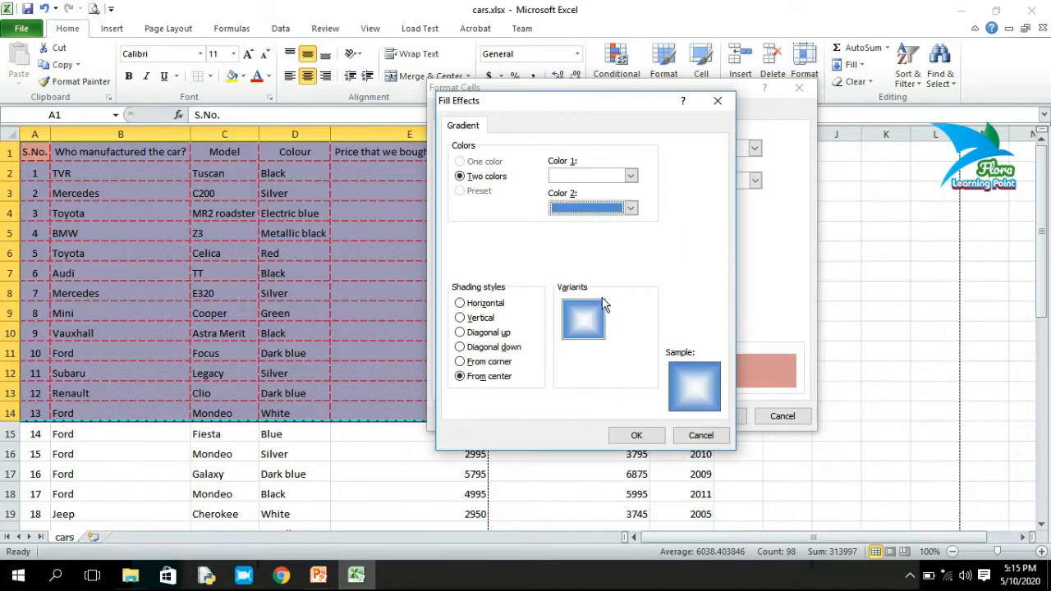
{"action": "left_click", "coordinate": [637, 436]}
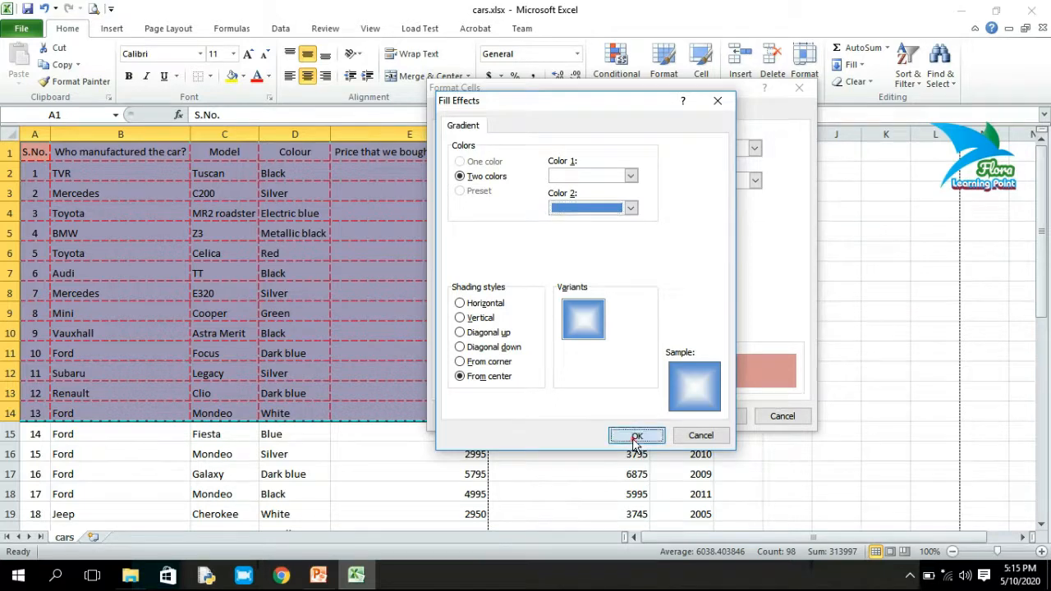
{"action": "left_click", "coordinate": [728, 417]}
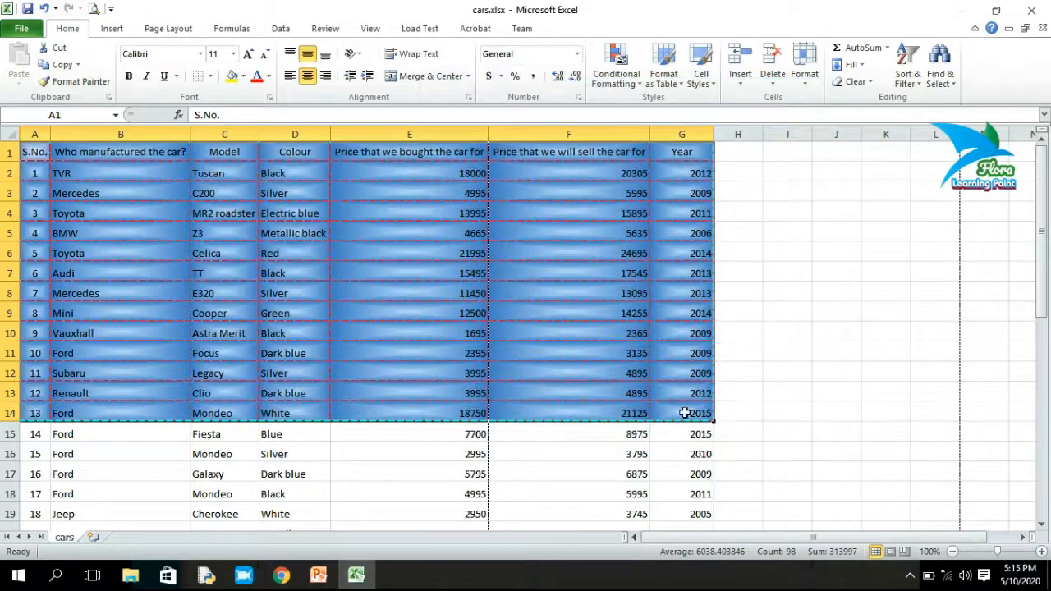
{"action": "left_click", "coordinate": [497, 404]}
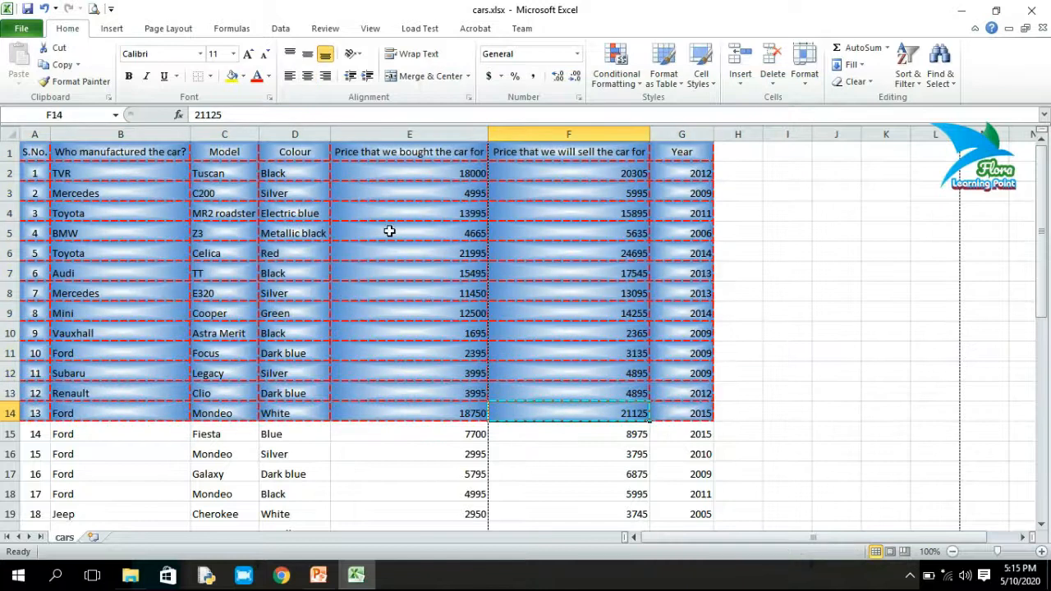
{"action": "left_click", "coordinate": [776, 374]}
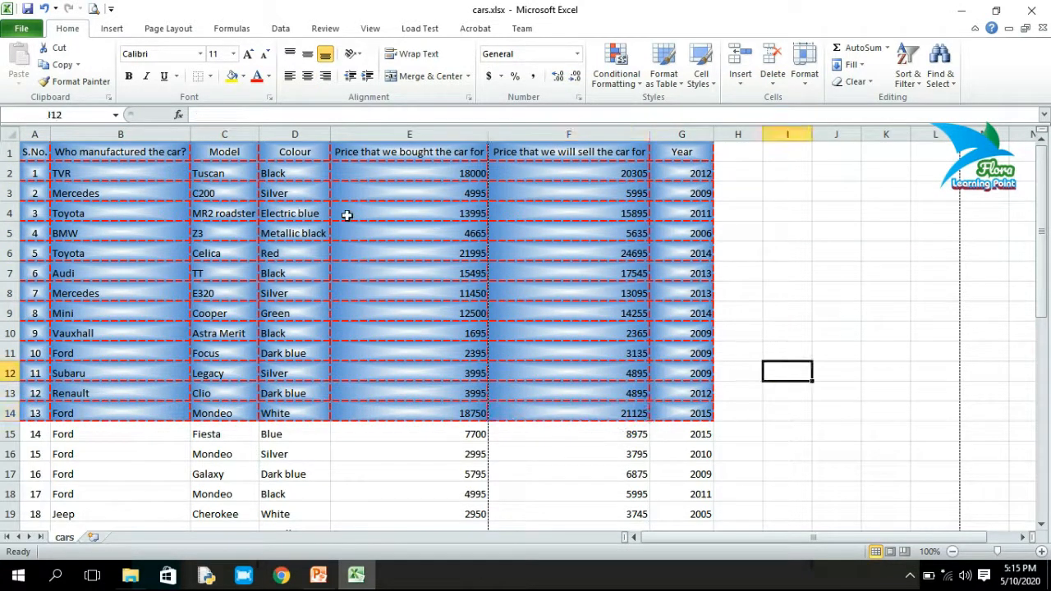
- Choose the diagonal crosshatch pattern style as the fill for cells A1:G14 in Format Cells
{"action": "left_click", "coordinate": [36, 155]}
{"action": "left_click_drag", "start_coordinate": [387, 317], "coordinate": [666, 403]}
{"action": "left_click", "coordinate": [561, 468]}
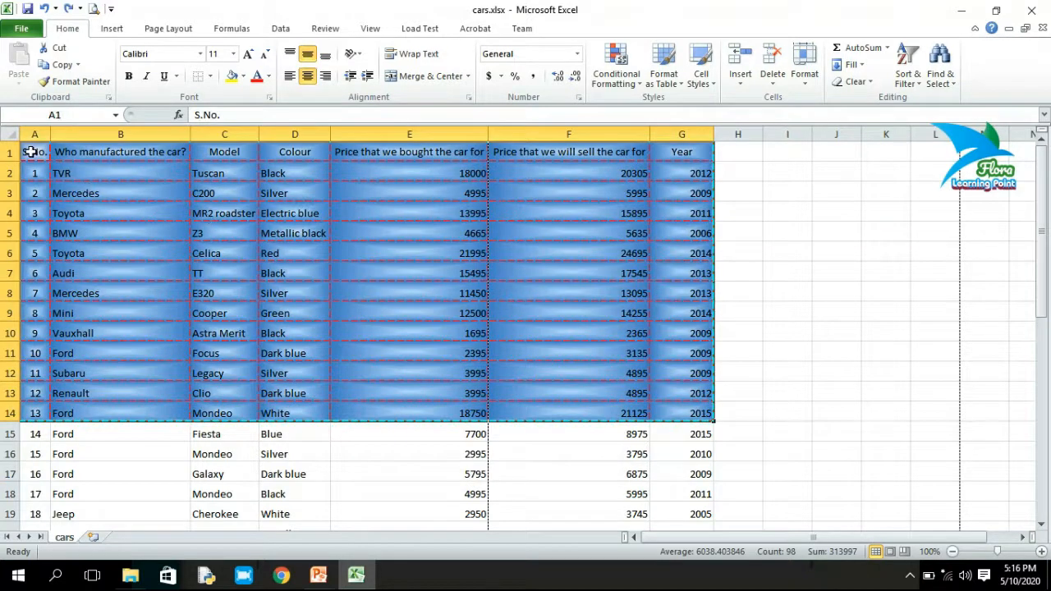
{"action": "left_click_drag", "start_coordinate": [33, 152], "coordinate": [664, 404]}
{"action": "right_click", "coordinate": [394, 261]}
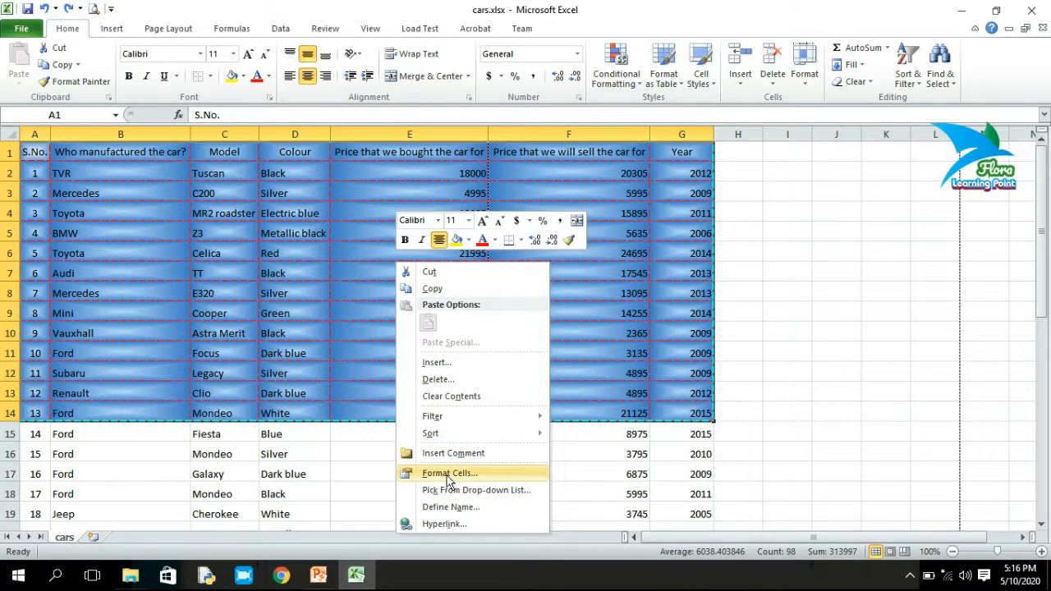
{"action": "left_click", "coordinate": [473, 476]}
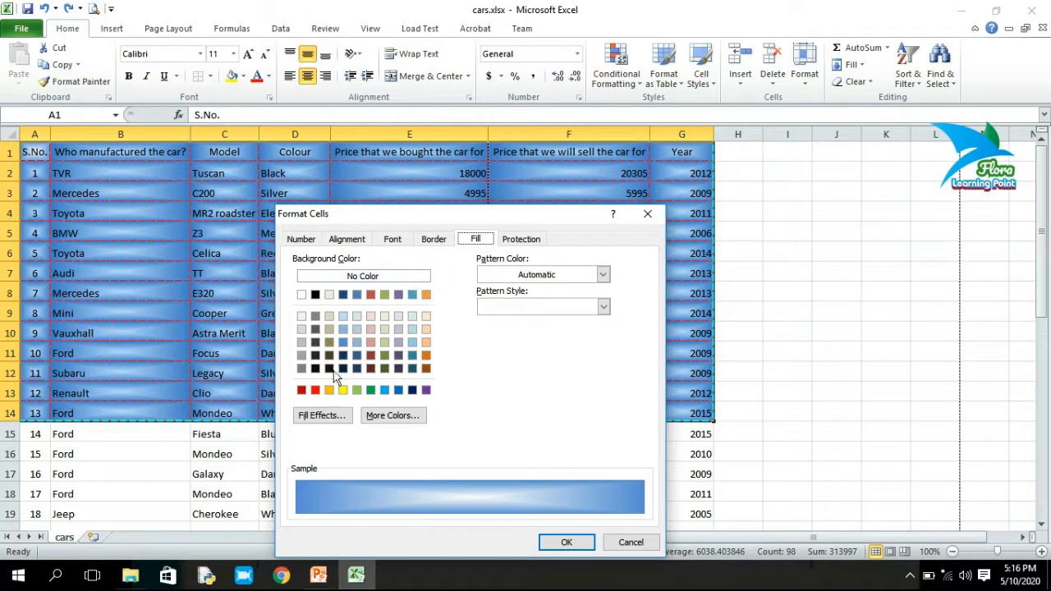
{"action": "left_click", "coordinate": [603, 276]}
{"action": "left_click", "coordinate": [603, 276]}
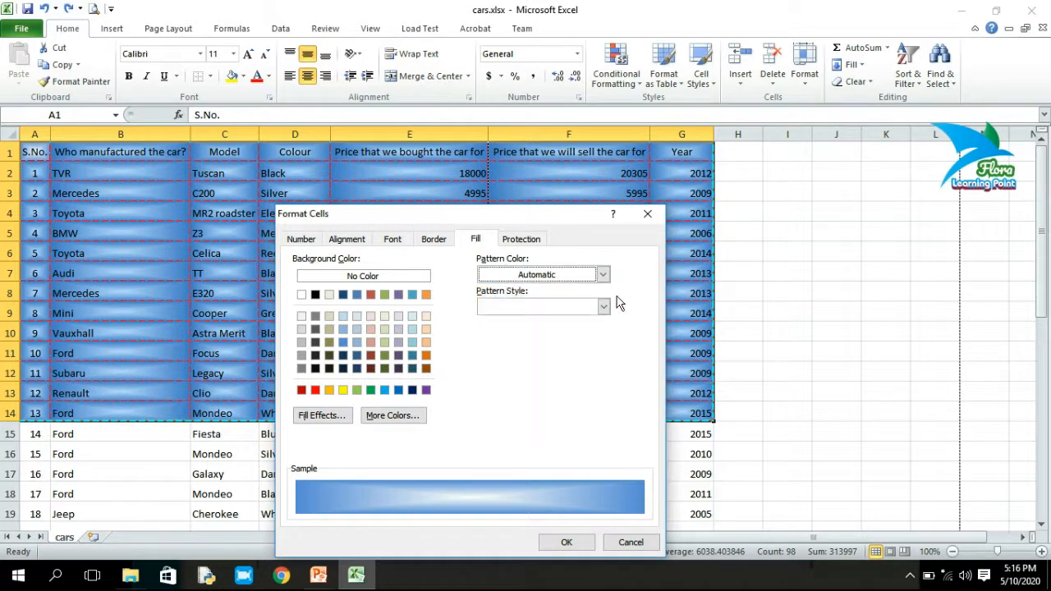
{"action": "left_click", "coordinate": [604, 307]}
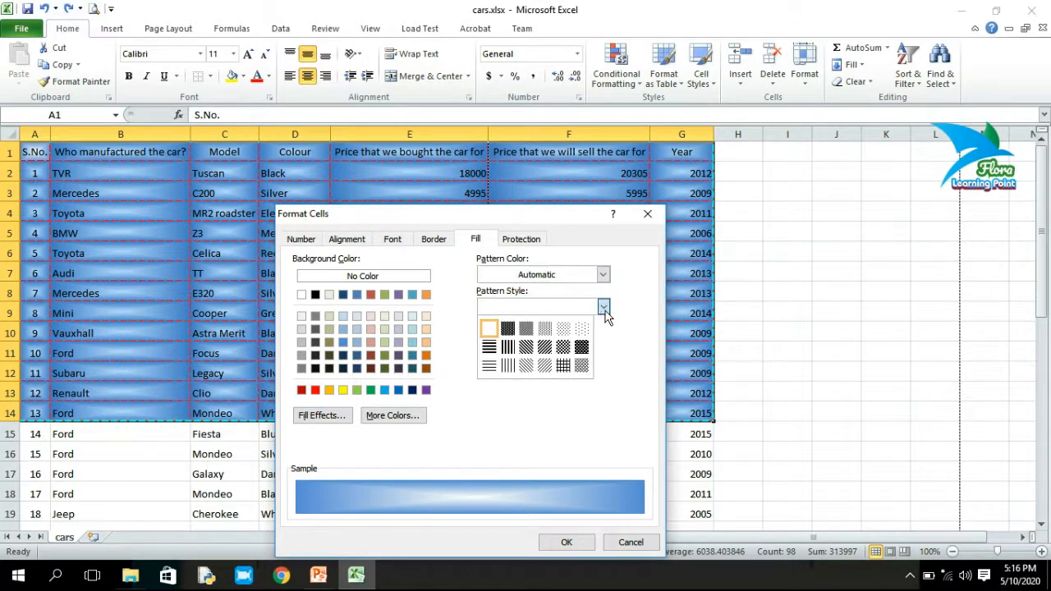
{"action": "left_click", "coordinate": [564, 349]}
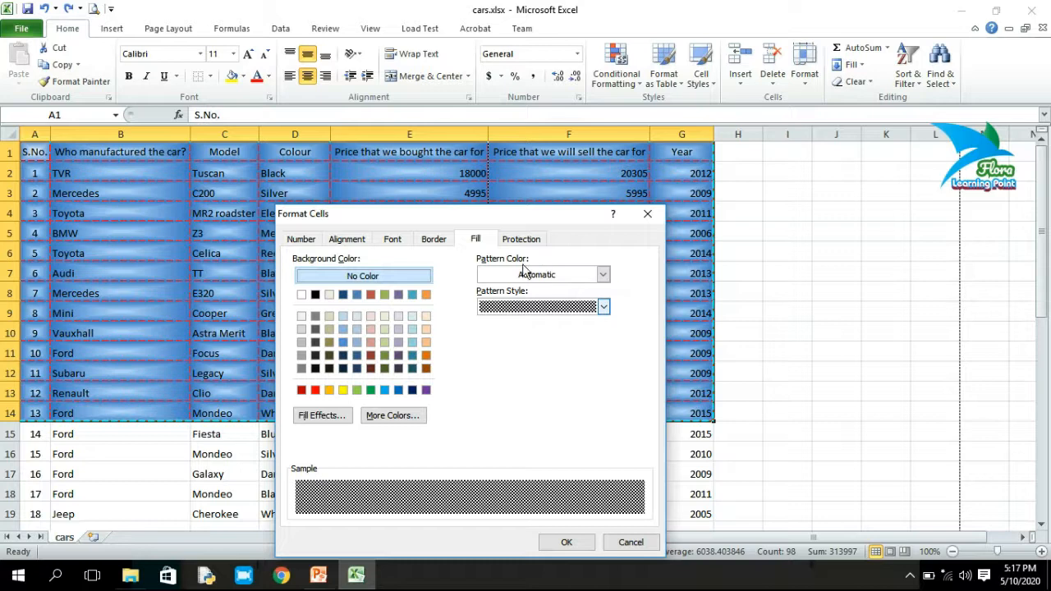
- Set the pattern color to standard red and apply the patterned fill to the car table
{"action": "left_click", "coordinate": [602, 276]}
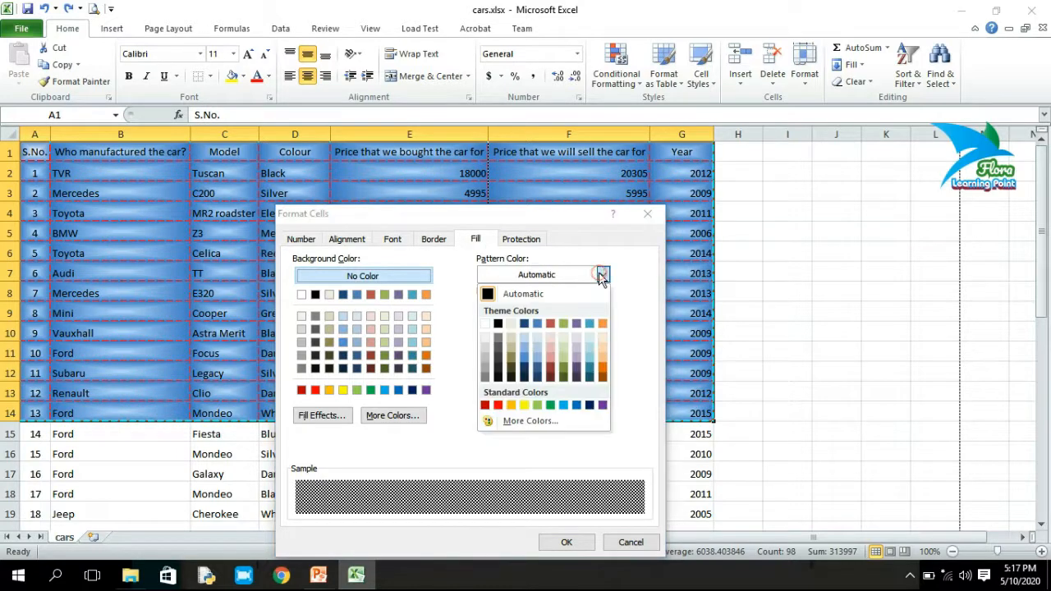
{"action": "left_click", "coordinate": [497, 405]}
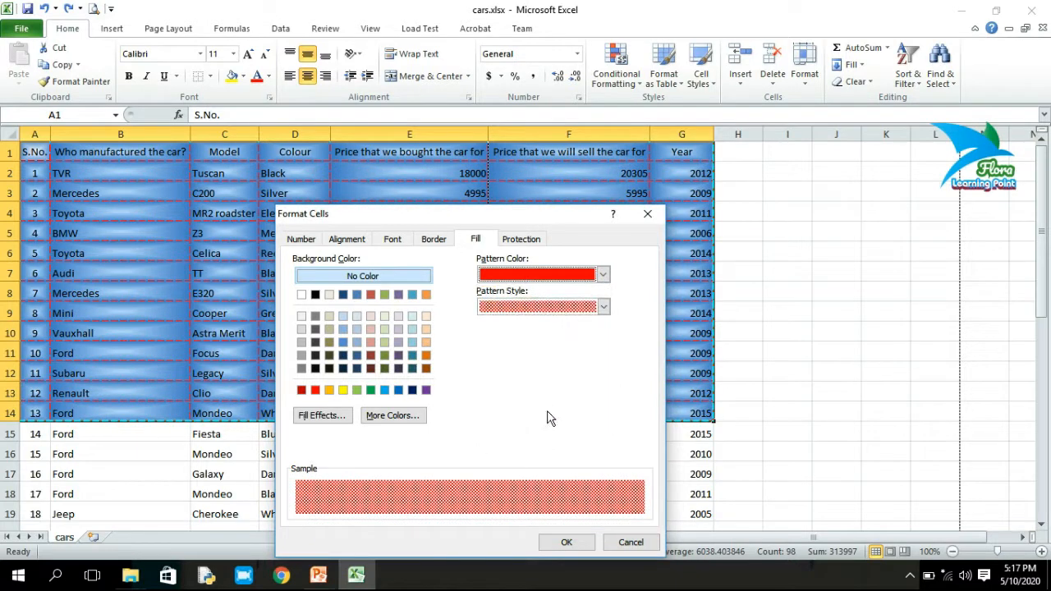
{"action": "left_click", "coordinate": [565, 543]}
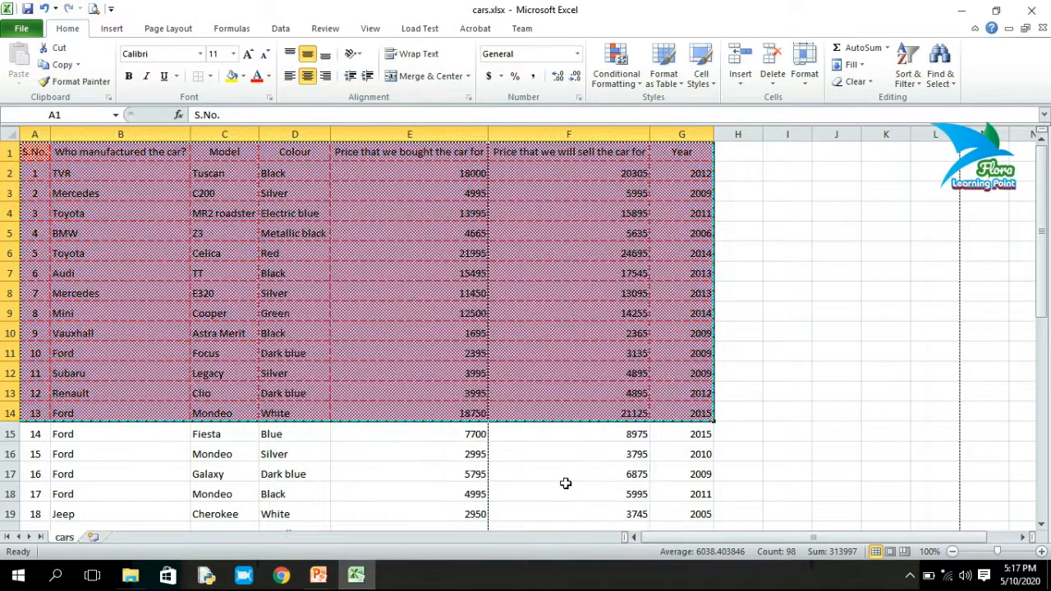
{"action": "left_click", "coordinate": [565, 475]}
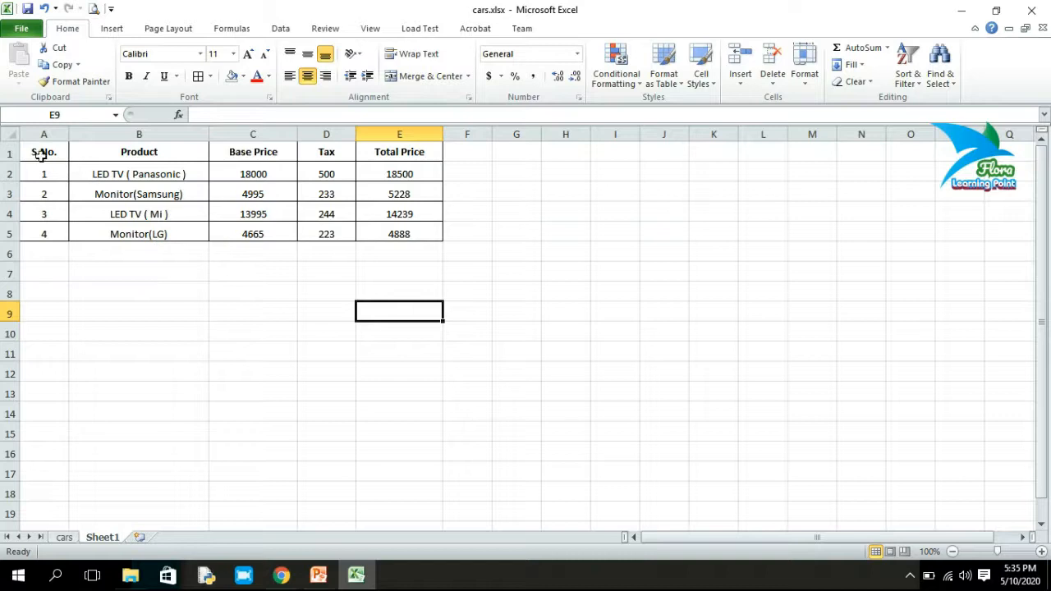
- Fill the Tax and Total Price columns, D1:E5 on Sheet1, with standard red
{"action": "left_click", "coordinate": [378, 287]}
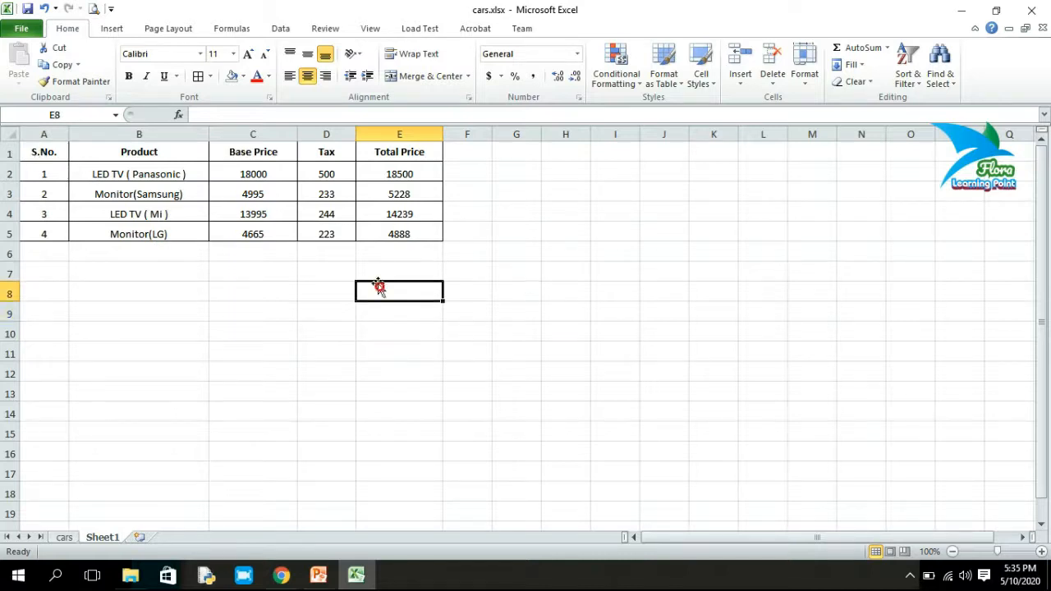
{"action": "left_click_drag", "start_coordinate": [335, 153], "coordinate": [400, 235]}
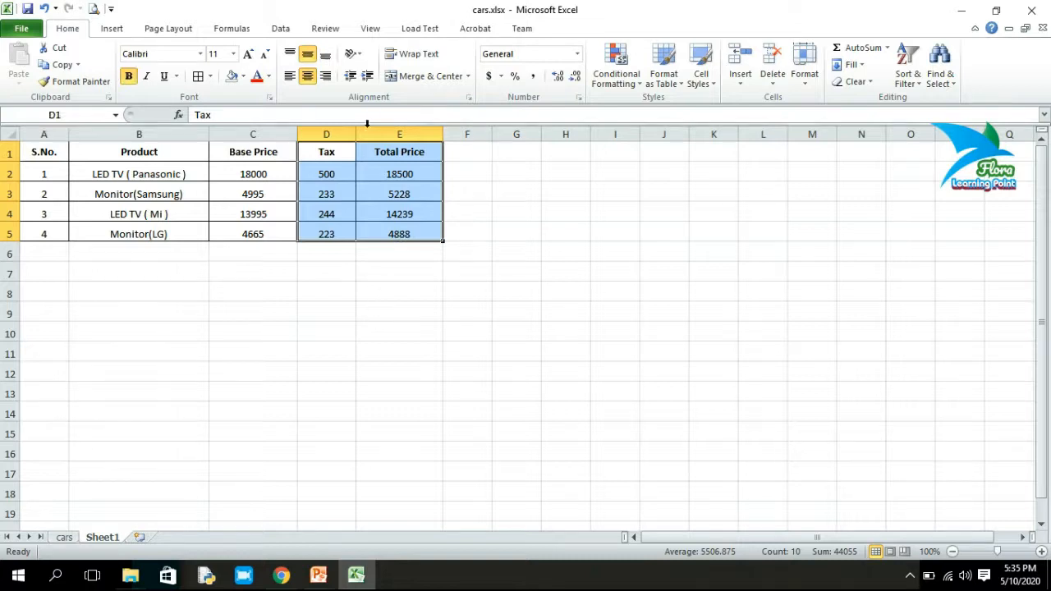
{"action": "left_click", "coordinate": [269, 77]}
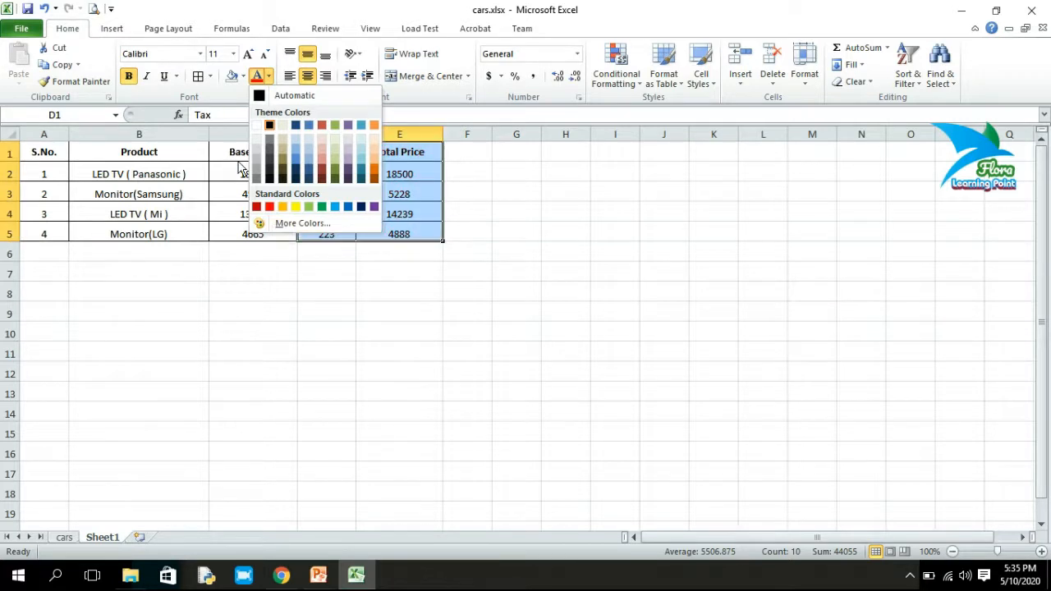
{"action": "left_click", "coordinate": [243, 77]}
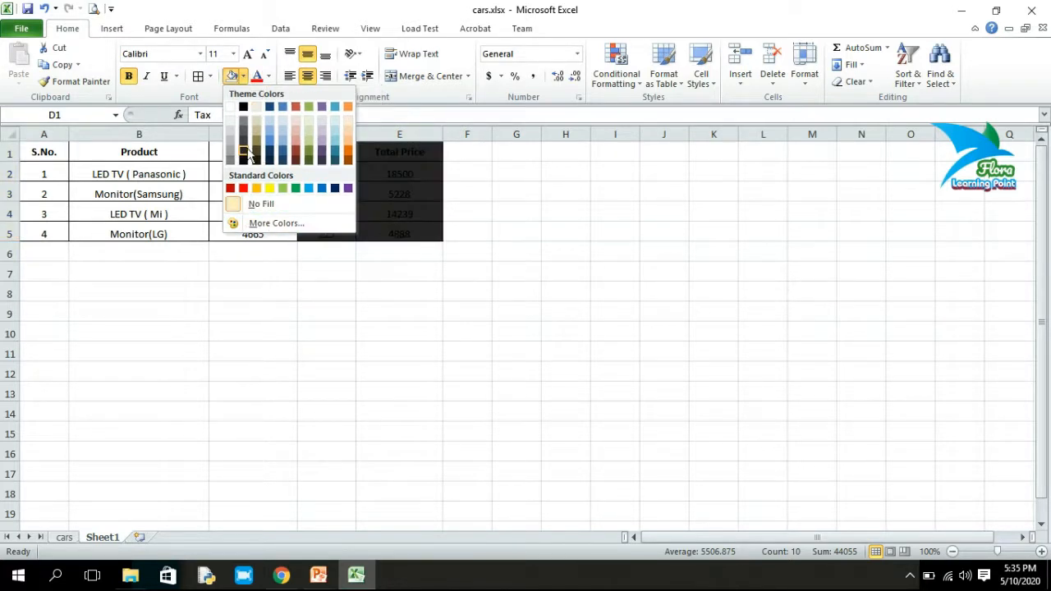
{"action": "left_click", "coordinate": [247, 190]}
{"action": "left_click", "coordinate": [359, 371]}
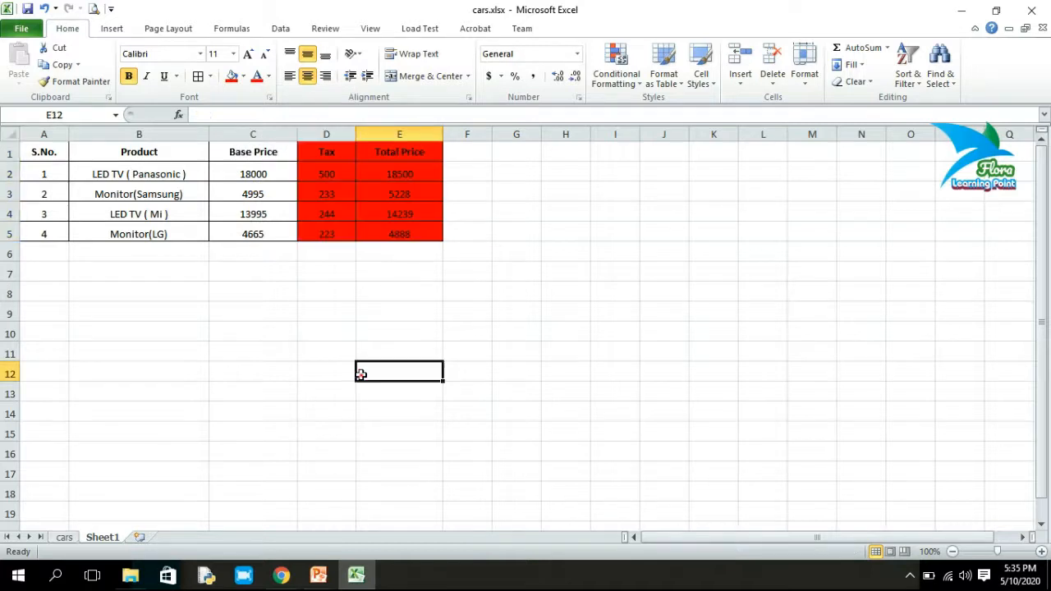
{"action": "left_click_drag", "start_coordinate": [326, 151], "coordinate": [404, 235]}
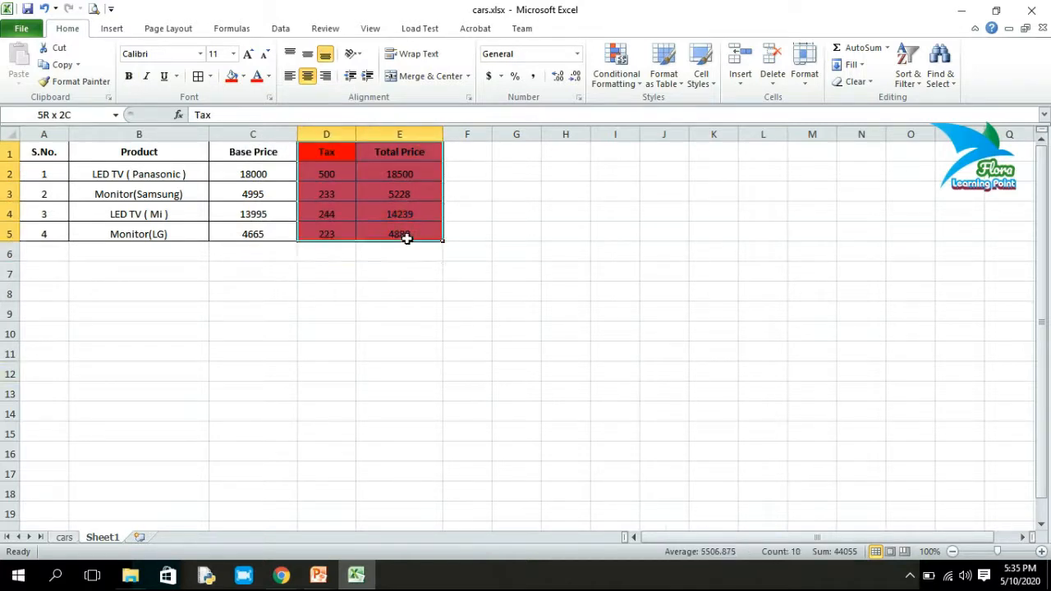
{"action": "left_click", "coordinate": [377, 310]}
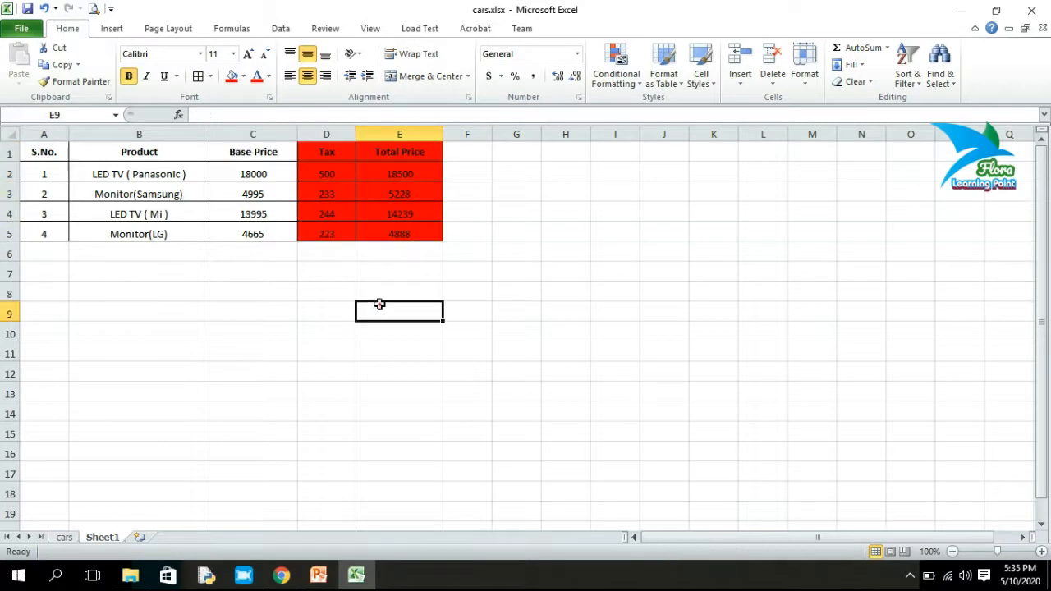
- Examine the Locked and Hidden protection options for cell C4 in Format Cells, leaving them as they are
{"action": "right_click", "coordinate": [235, 216]}
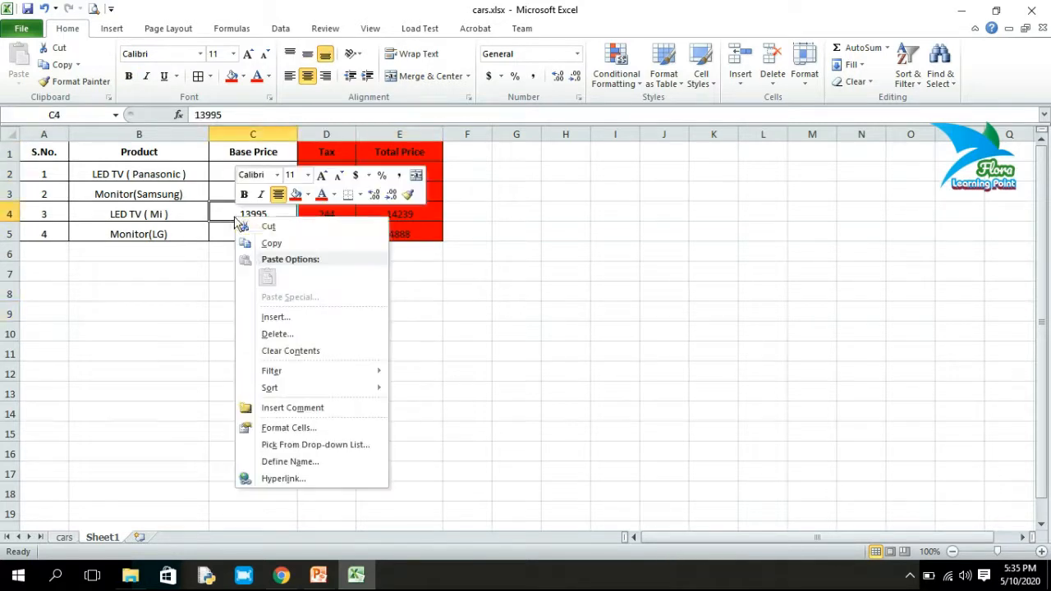
{"action": "left_click", "coordinate": [278, 429]}
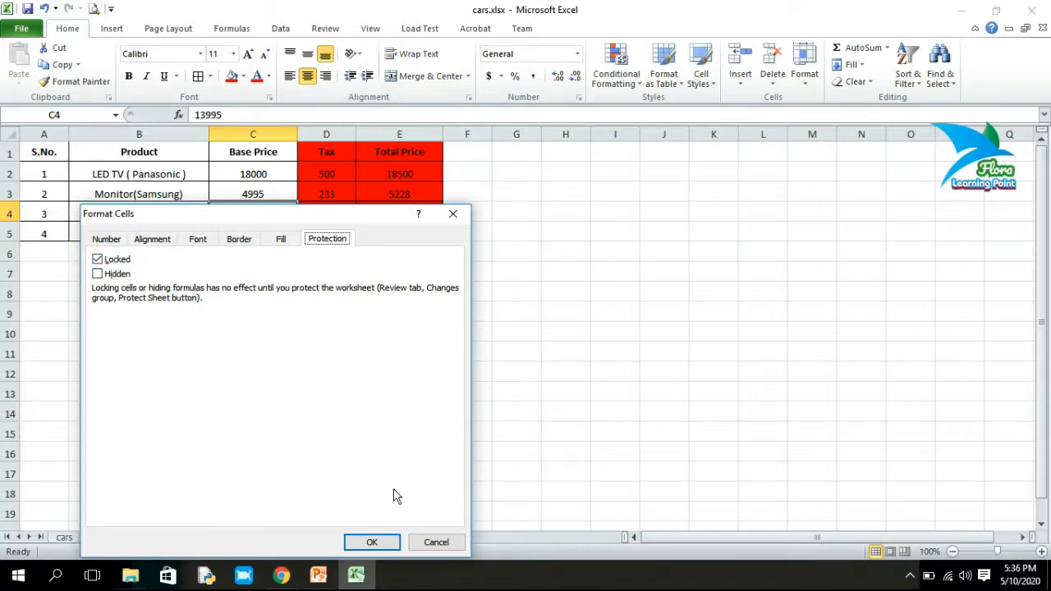
{"action": "left_click", "coordinate": [422, 547]}
{"action": "left_click", "coordinate": [418, 413]}
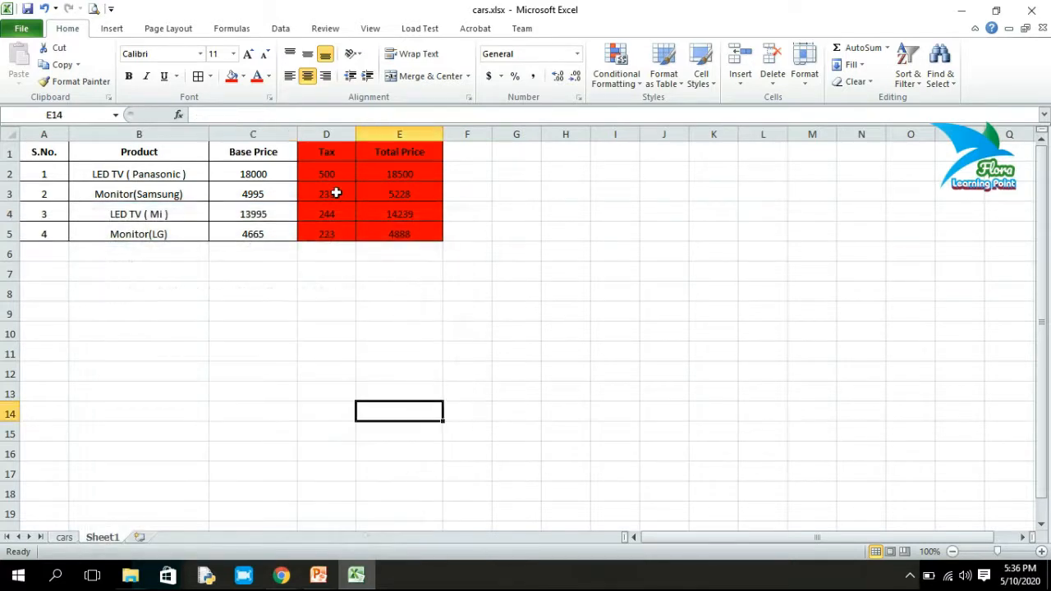
{"action": "left_click_drag", "start_coordinate": [329, 152], "coordinate": [422, 234]}
{"action": "left_click", "coordinate": [381, 307]}
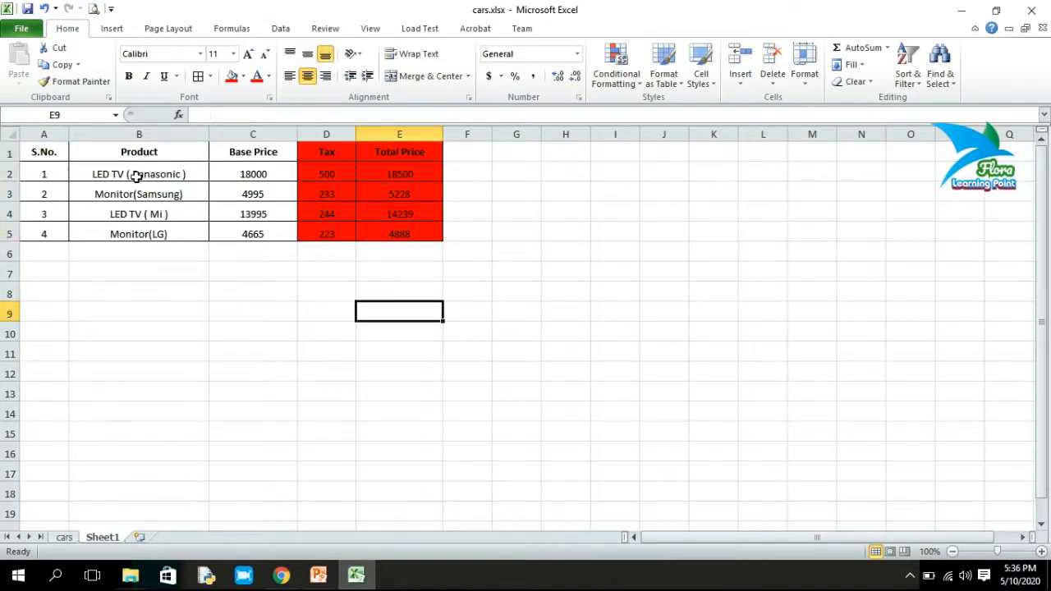
{"action": "left_click_drag", "start_coordinate": [41, 150], "coordinate": [278, 227]}
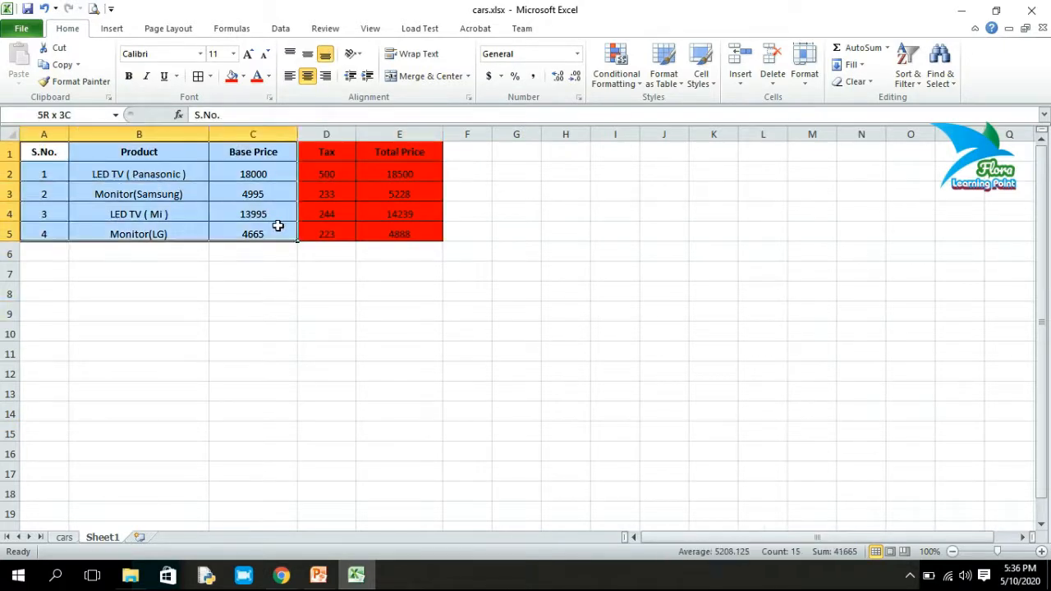
{"action": "left_click", "coordinate": [159, 289]}
{"action": "left_click_drag", "start_coordinate": [37, 152], "coordinate": [237, 234]}
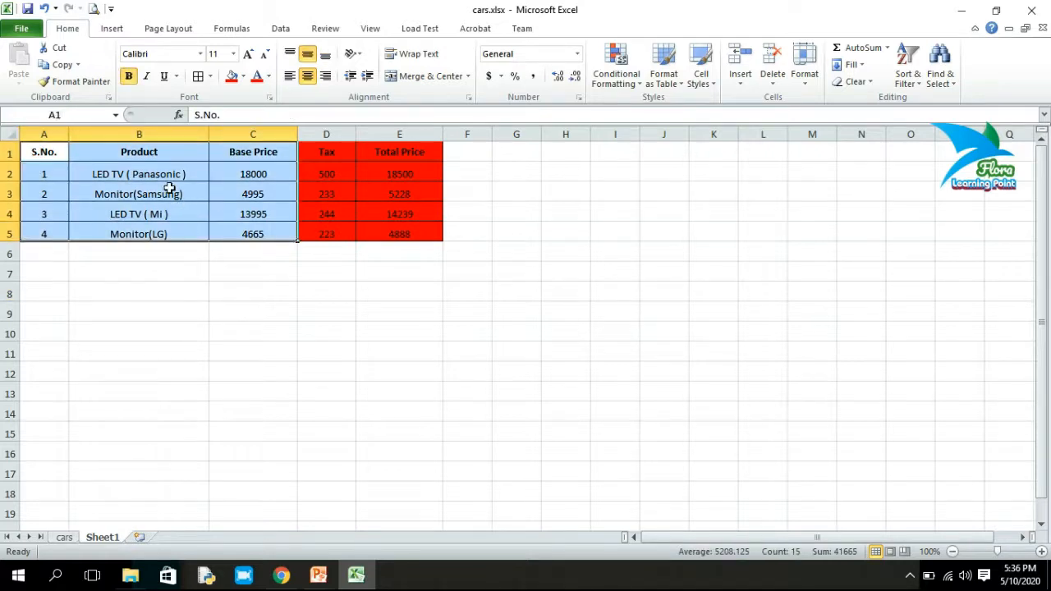
{"action": "left_click", "coordinate": [312, 276]}
{"action": "left_click_drag", "start_coordinate": [330, 150], "coordinate": [417, 230]}
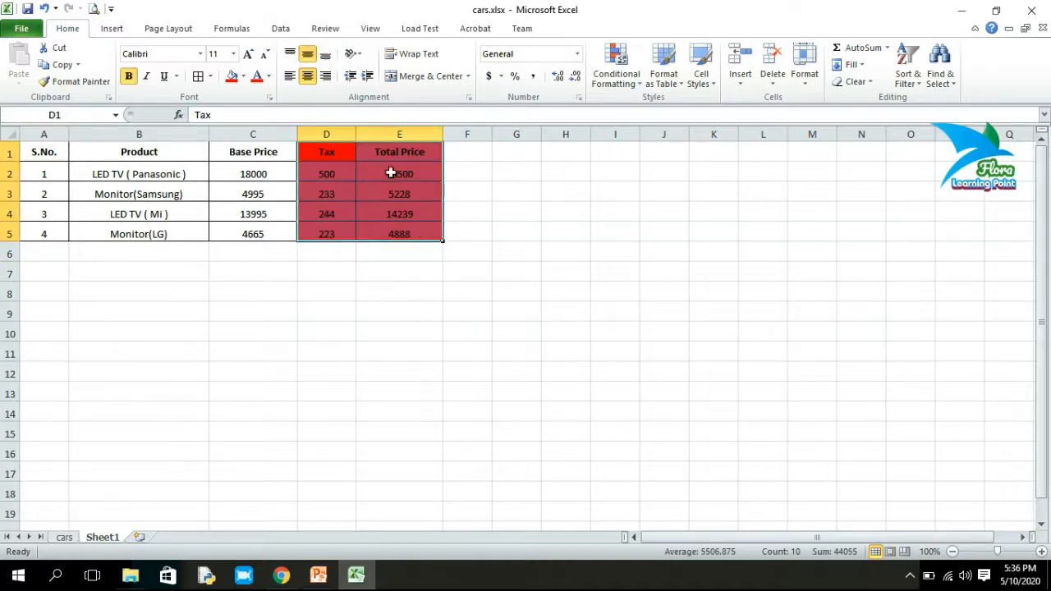
{"action": "left_click", "coordinate": [277, 278]}
- Unlock cells A1:C5, the S.No., Product and Base Price columns, in the Format Cells protection settings
{"action": "left_click_drag", "start_coordinate": [50, 152], "coordinate": [261, 227]}
{"action": "right_click", "coordinate": [232, 214]}
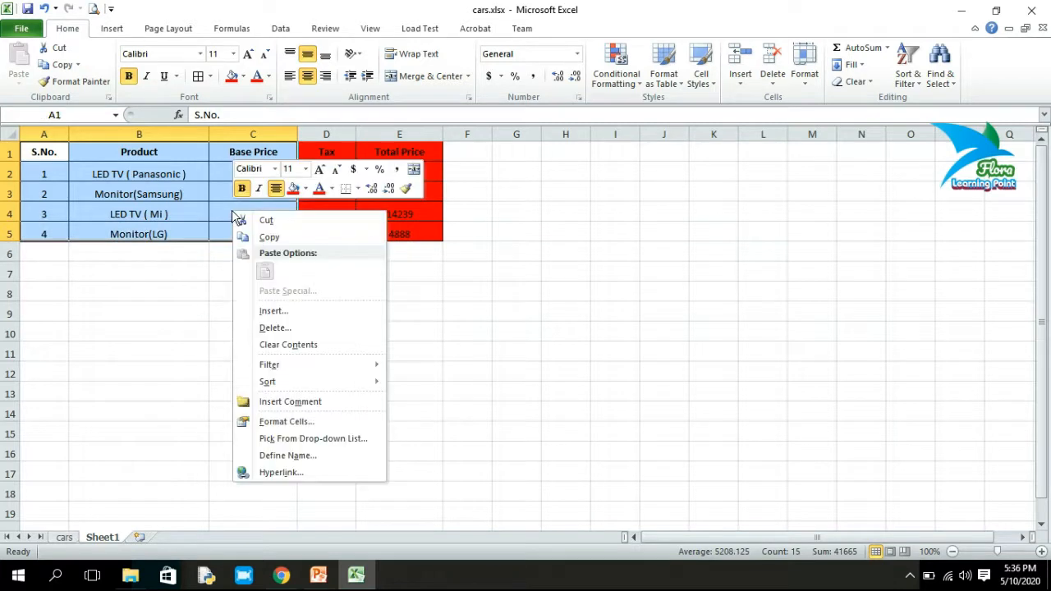
{"action": "left_click", "coordinate": [275, 422]}
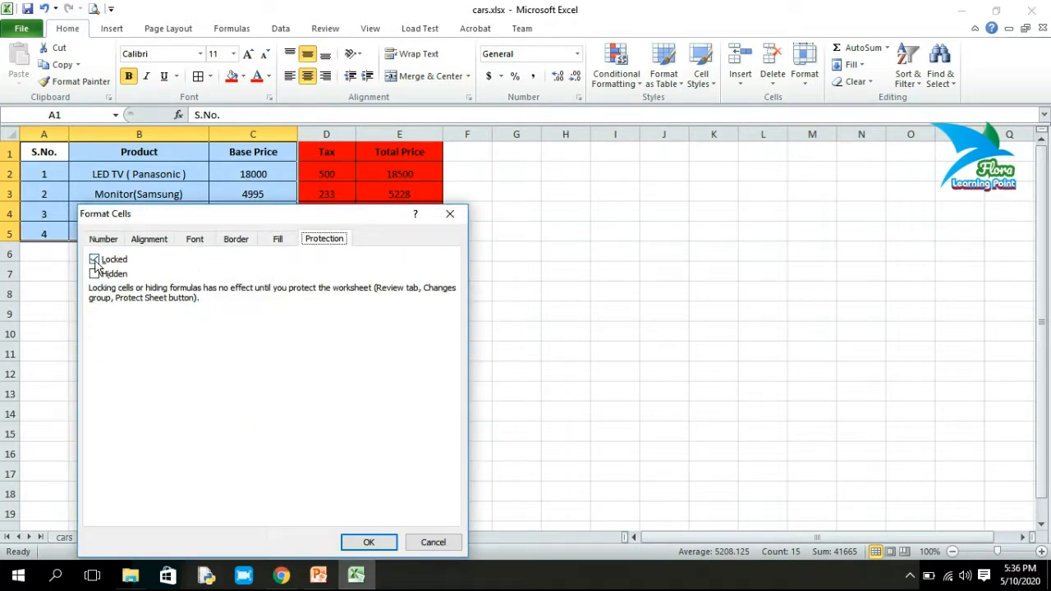
{"action": "left_click", "coordinate": [94, 260]}
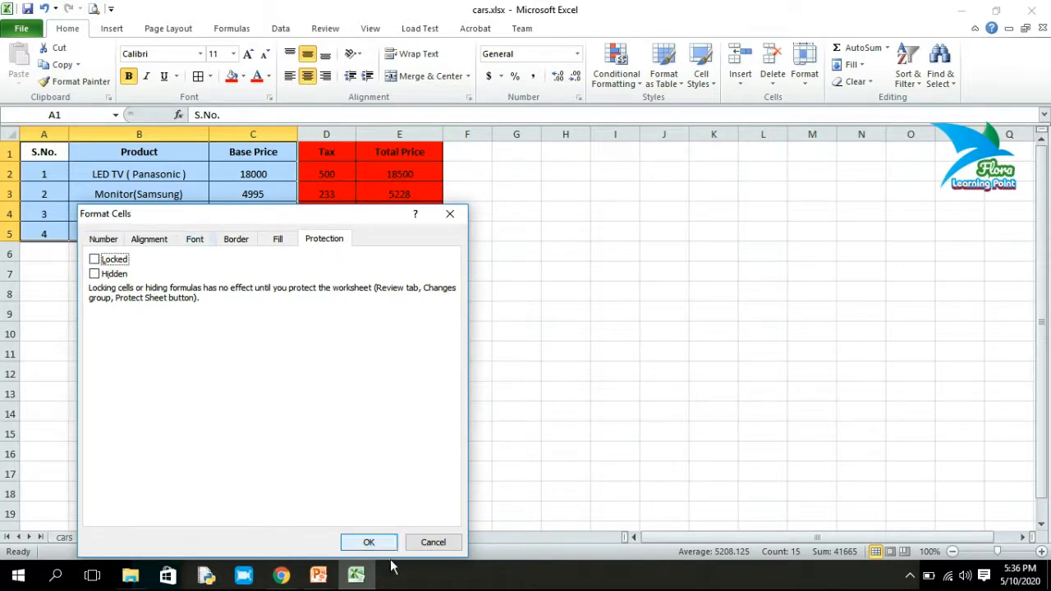
{"action": "left_click", "coordinate": [358, 546]}
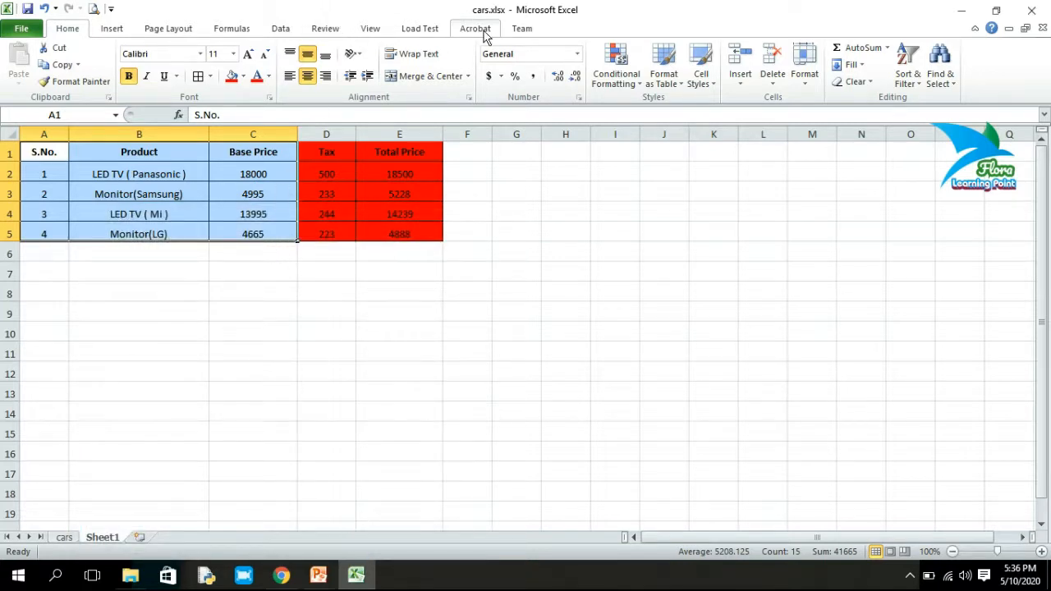
- Protect Sheet1 with a password to unprotect the sheet, keeping the default user permissions, and re-enter the password to confirm
{"action": "left_click", "coordinate": [324, 29]}
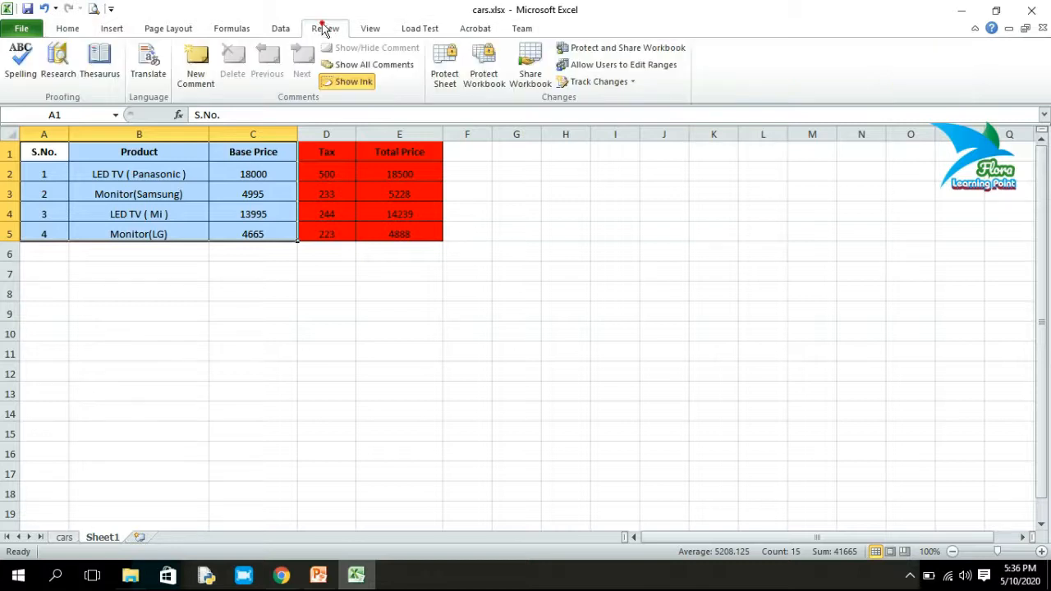
{"action": "left_click", "coordinate": [448, 76]}
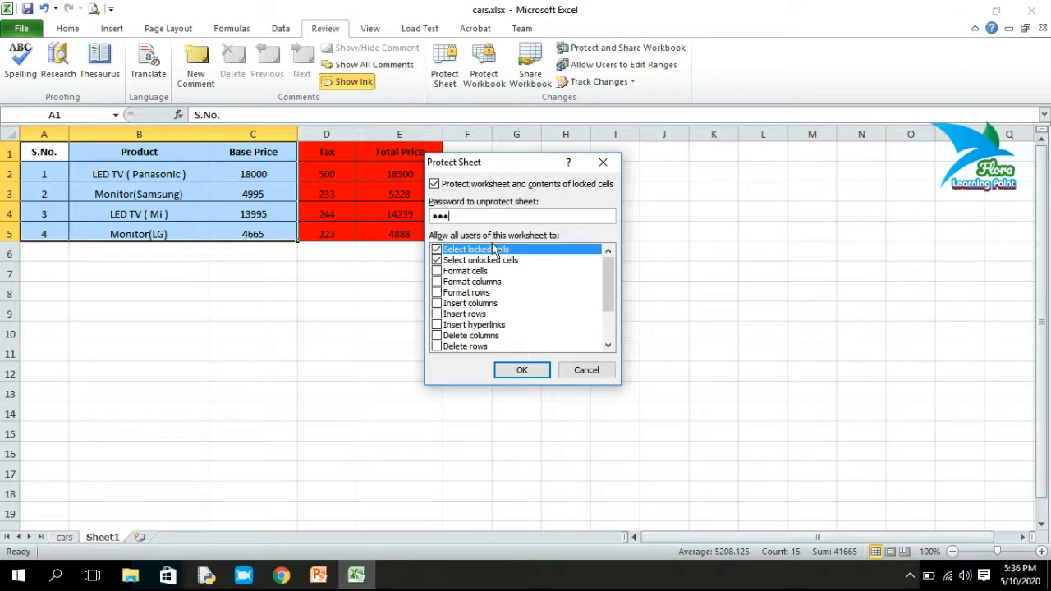
{"action": "left_click", "coordinate": [533, 374]}
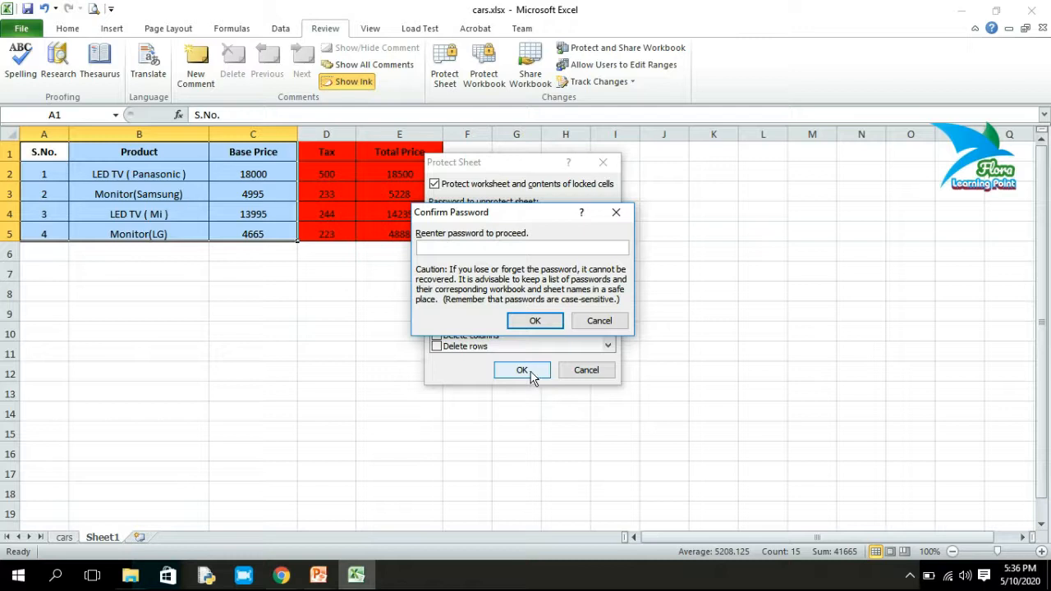
{"action": "left_click", "coordinate": [533, 321]}
{"action": "left_click", "coordinate": [524, 330]}
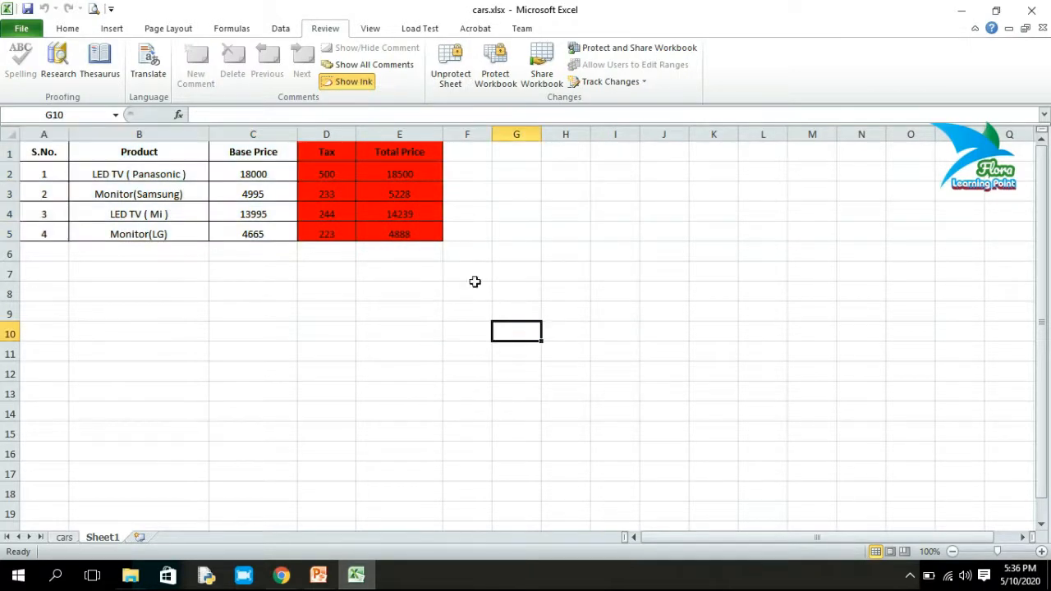
- Change the Base Price of Monitor(Samsung) in cell C3 to 5000
{"action": "left_click", "coordinate": [202, 198]}
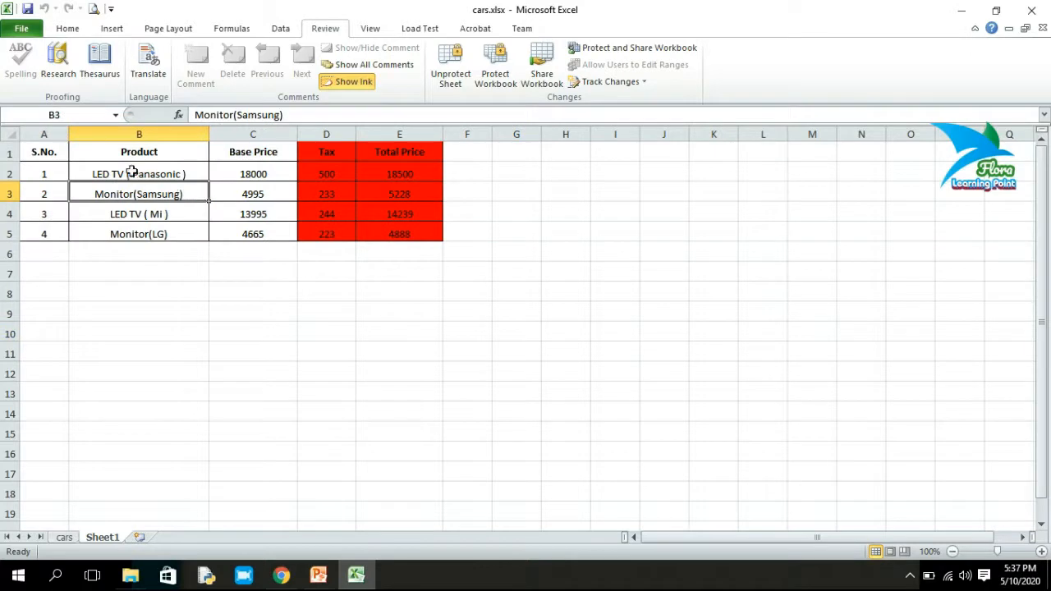
{"action": "left_click", "coordinate": [248, 193]}
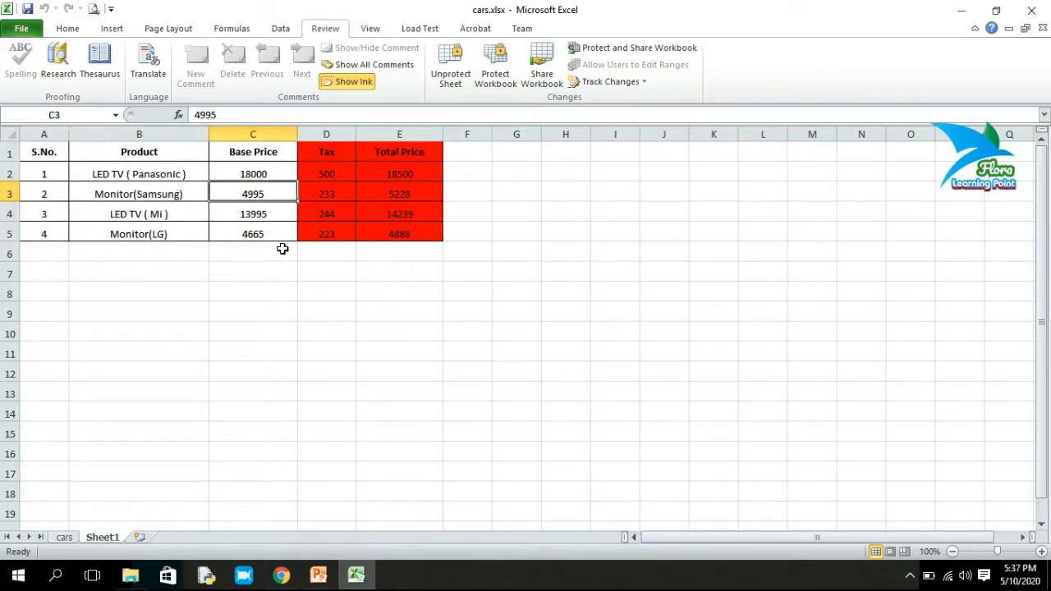
{"action": "type", "text": "500"}
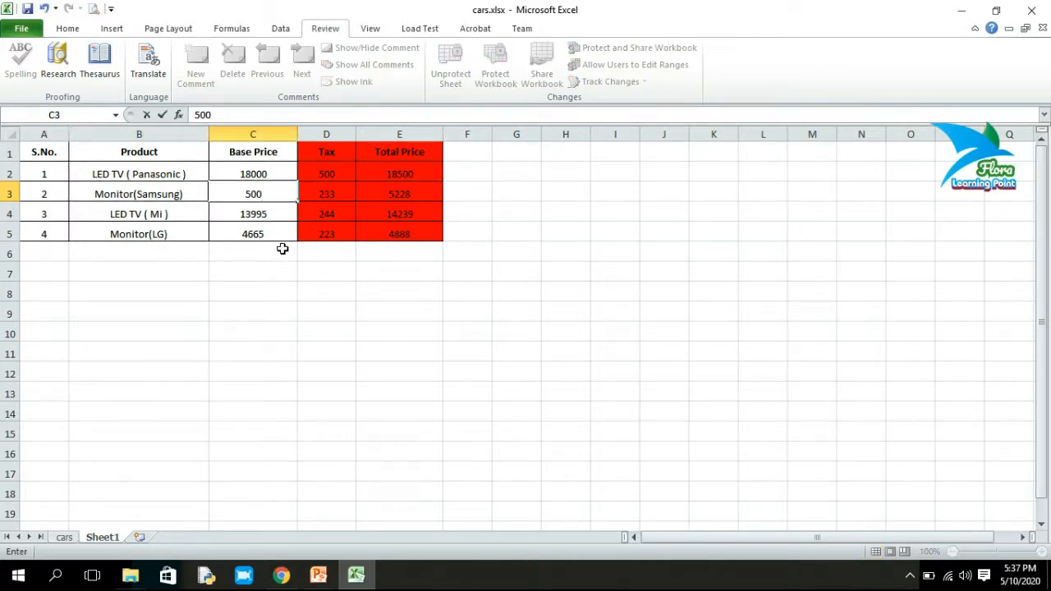
{"action": "type", "text": "0"}
{"action": "key", "text": "Return"}
- Try to overwrite the Tax value of Monitor(Samsung) in locked cell D3, starting with 5
{"action": "left_click", "coordinate": [319, 193]}
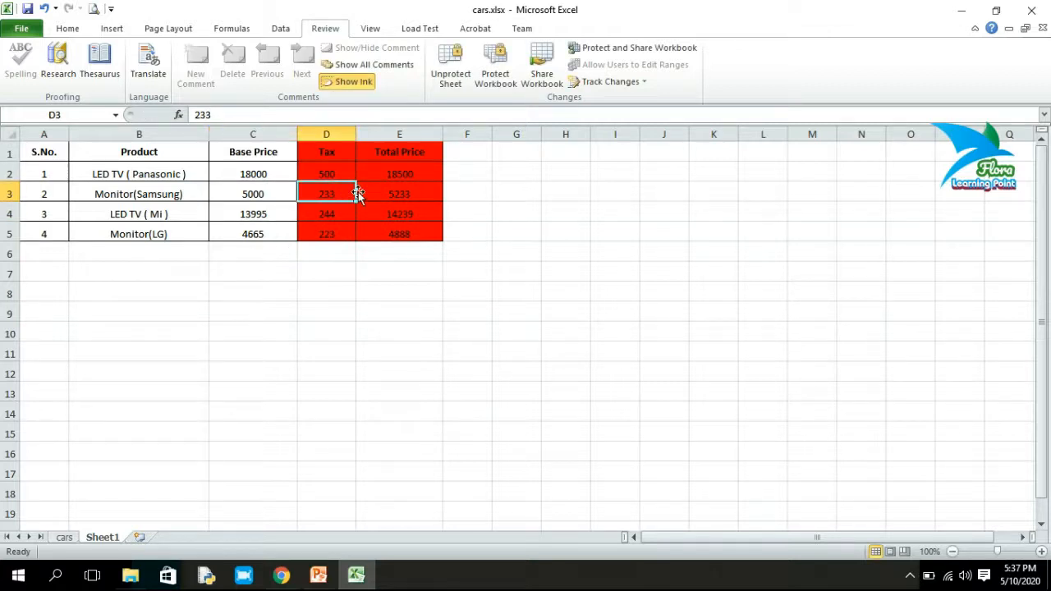
{"action": "type", "text": "5"}
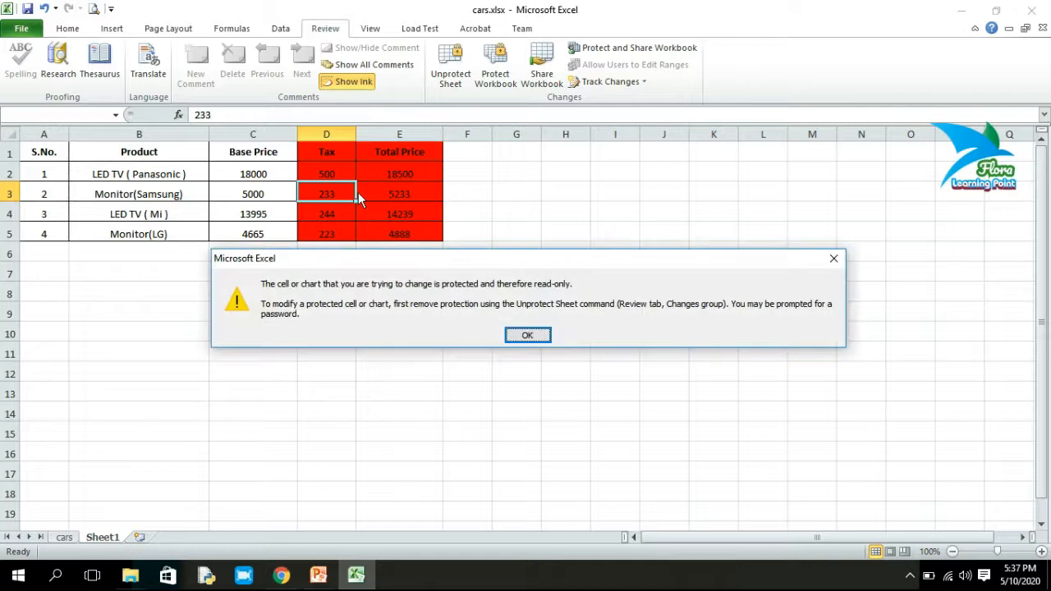
{"action": "left_click", "coordinate": [527, 335]}
- Try to edit the Total Price formulas in locked cells E3 and E2
{"action": "left_click", "coordinate": [402, 189]}
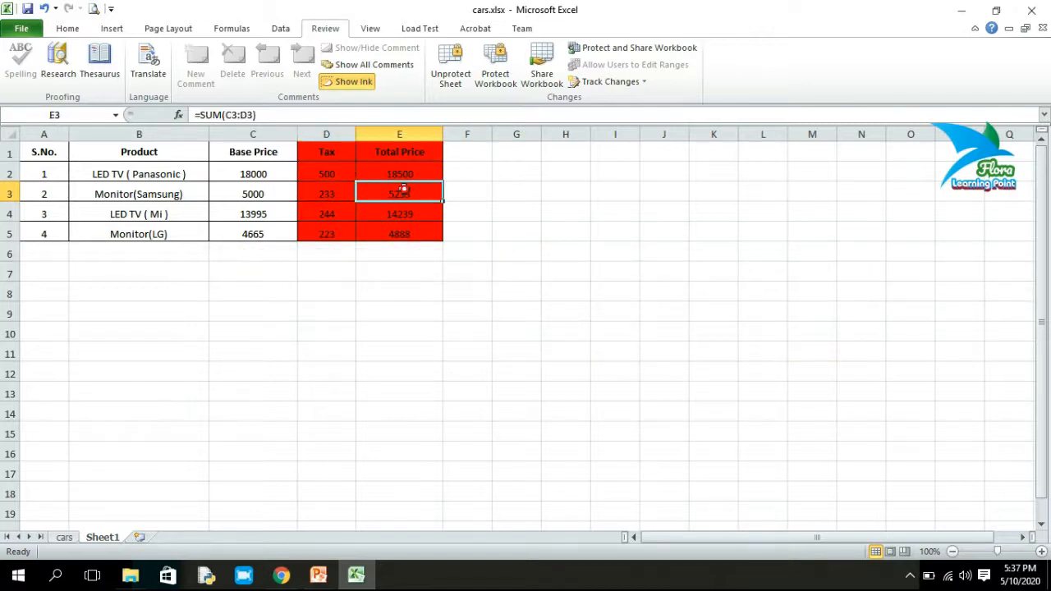
{"action": "double_click", "coordinate": [405, 190]}
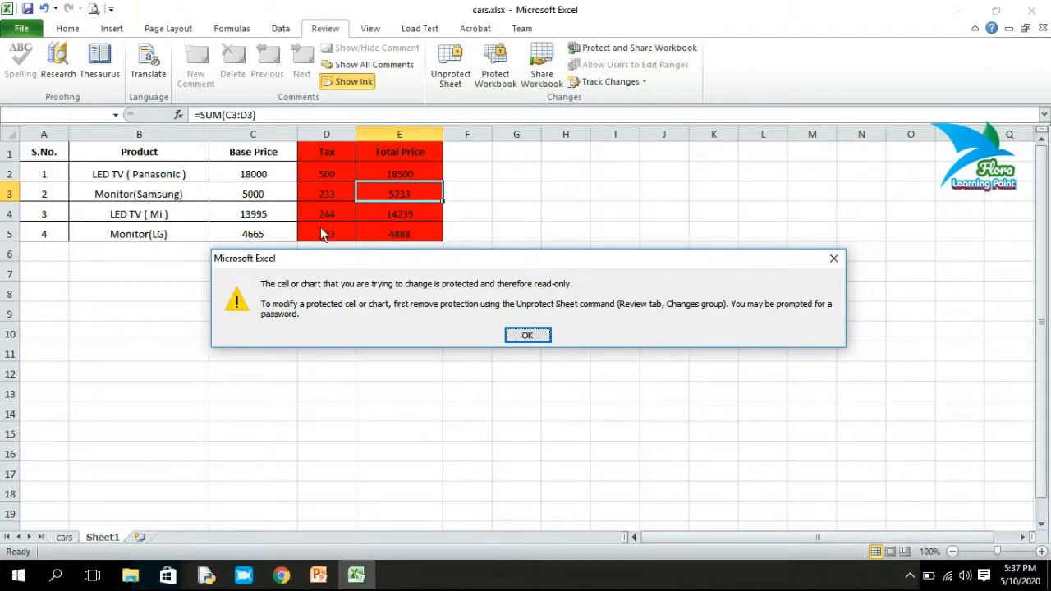
{"action": "left_click", "coordinate": [526, 337]}
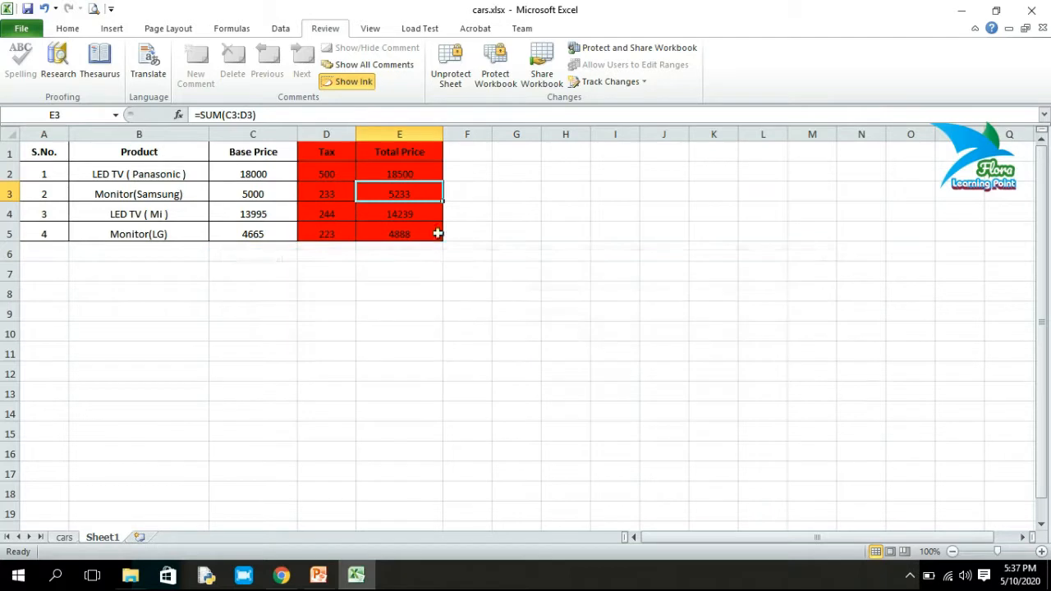
{"action": "left_click", "coordinate": [394, 172]}
{"action": "double_click", "coordinate": [394, 172]}
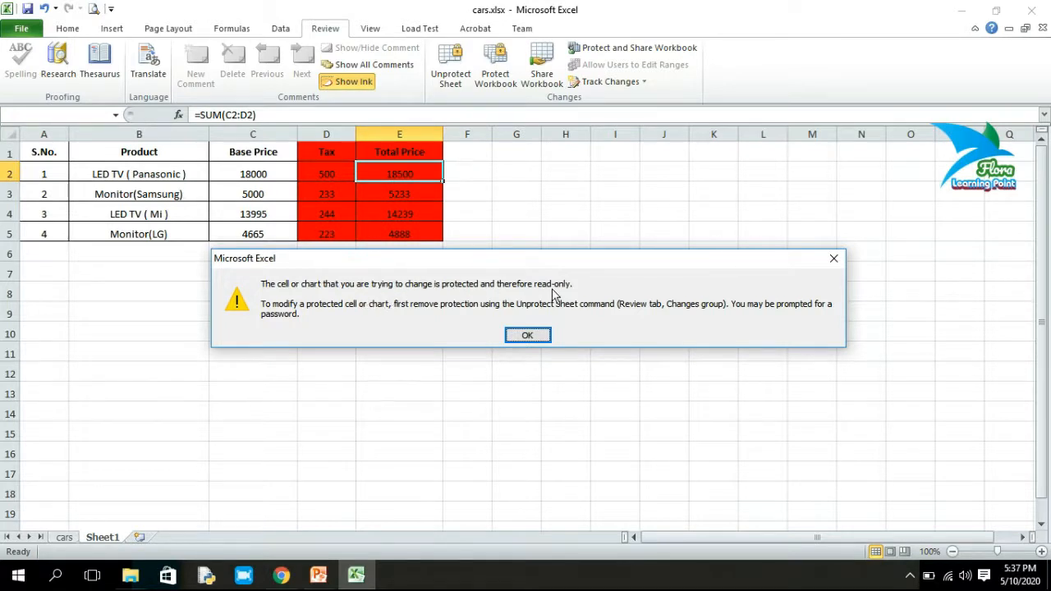
{"action": "left_click", "coordinate": [529, 335]}
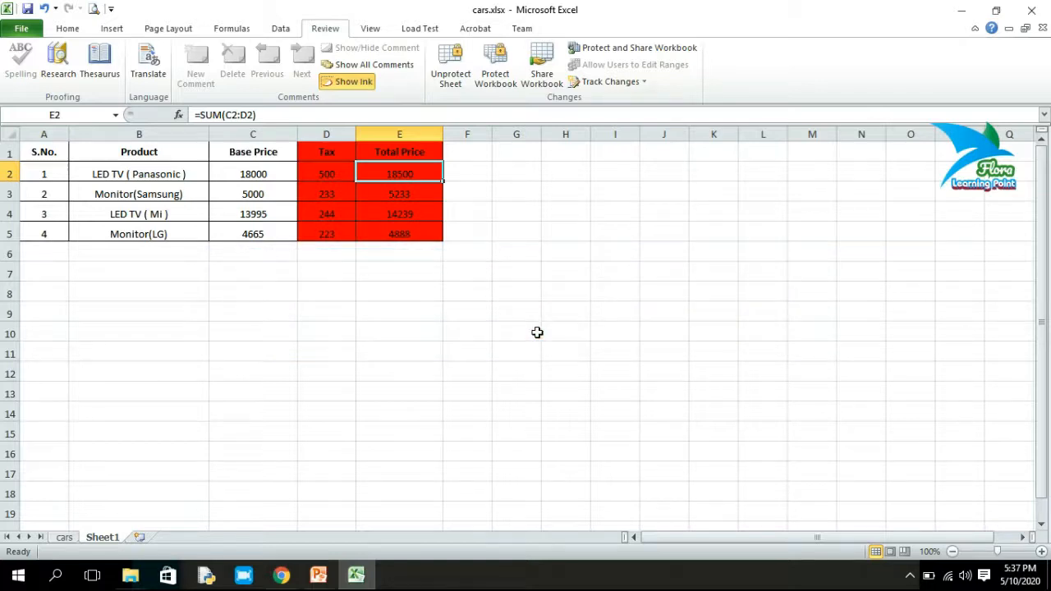
- Switch to the running PowerPoint slide show
{"action": "mouse_move", "coordinate": [319, 575]}
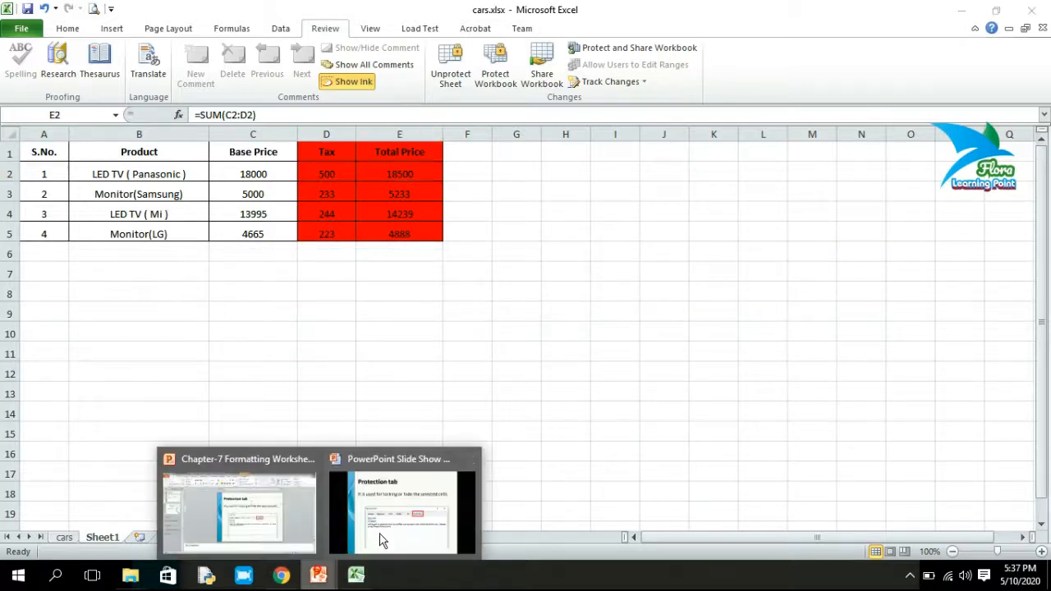
{"action": "left_click", "coordinate": [386, 526]}
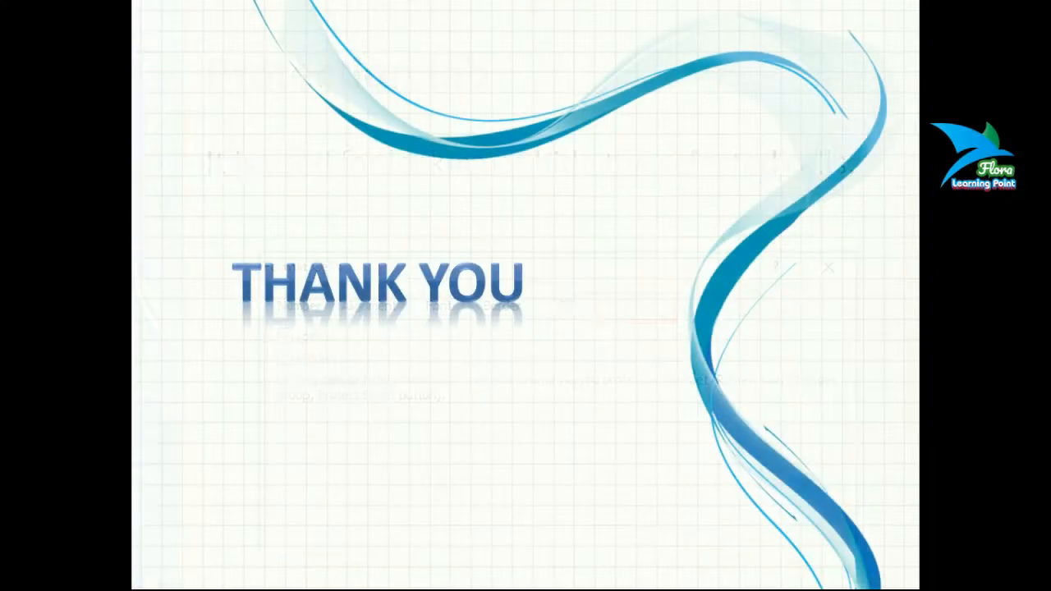